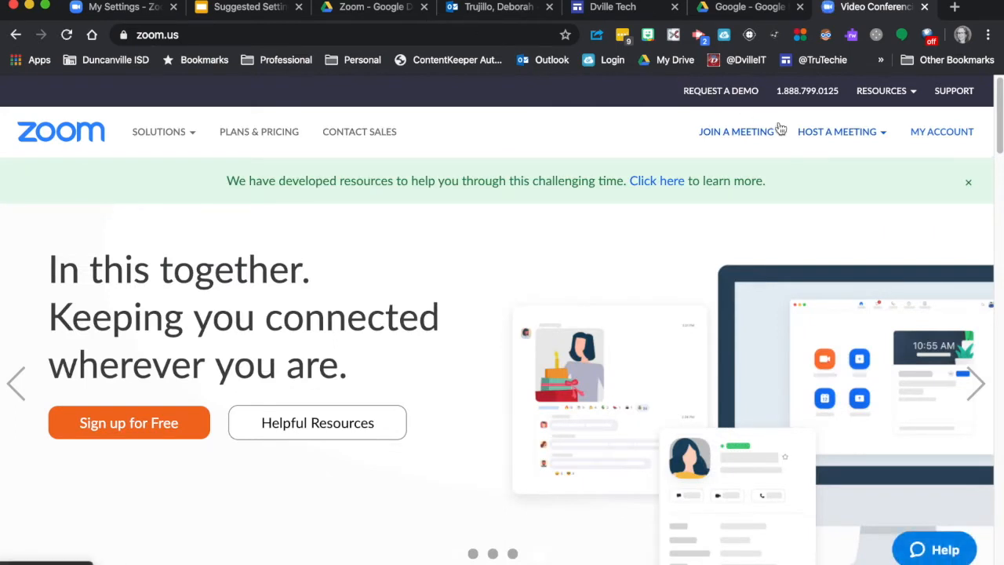
Step: Host an instant meeting with video off and computer audio, and copy its invitation URL
mouse_move(812, 135)
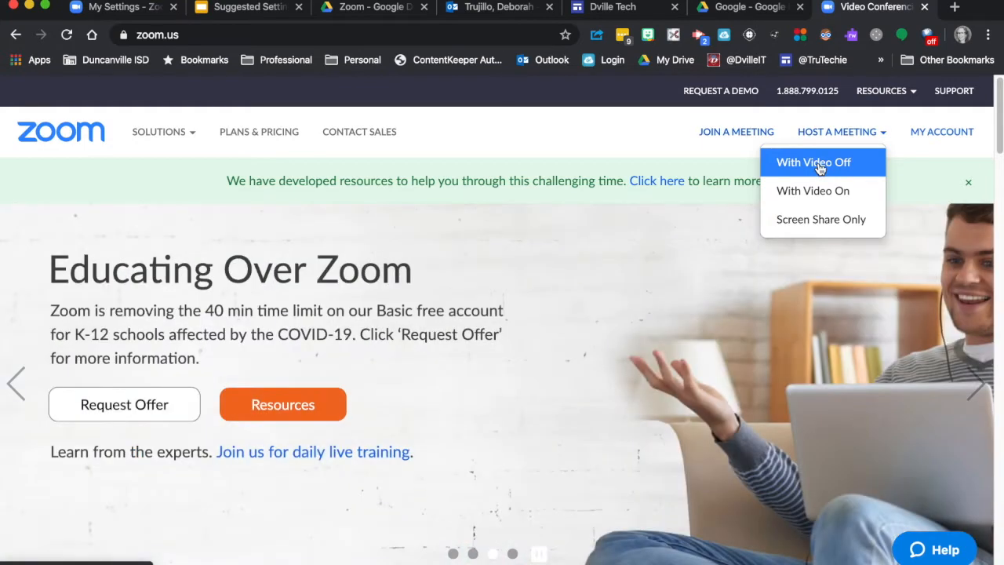
click(815, 162)
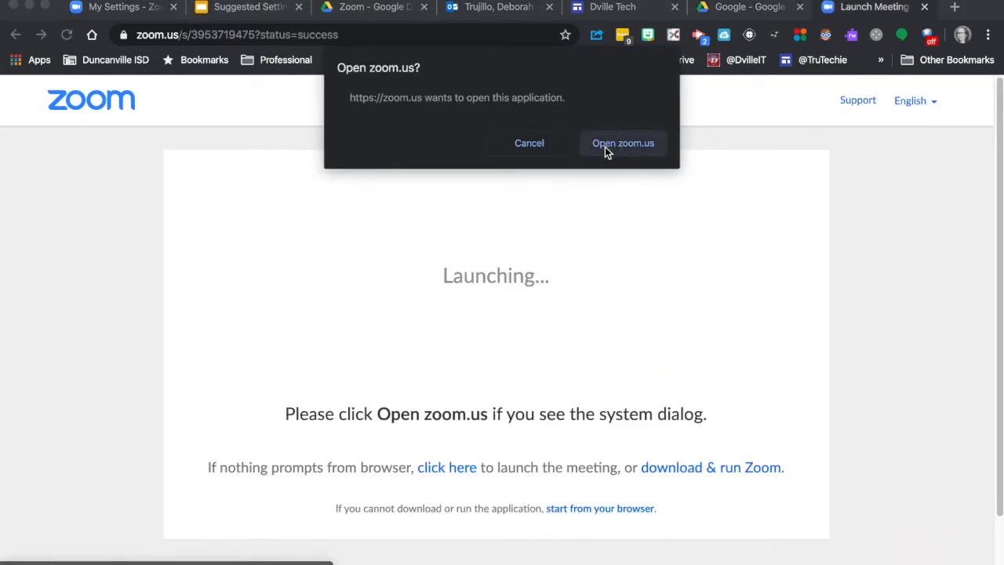
click(606, 147)
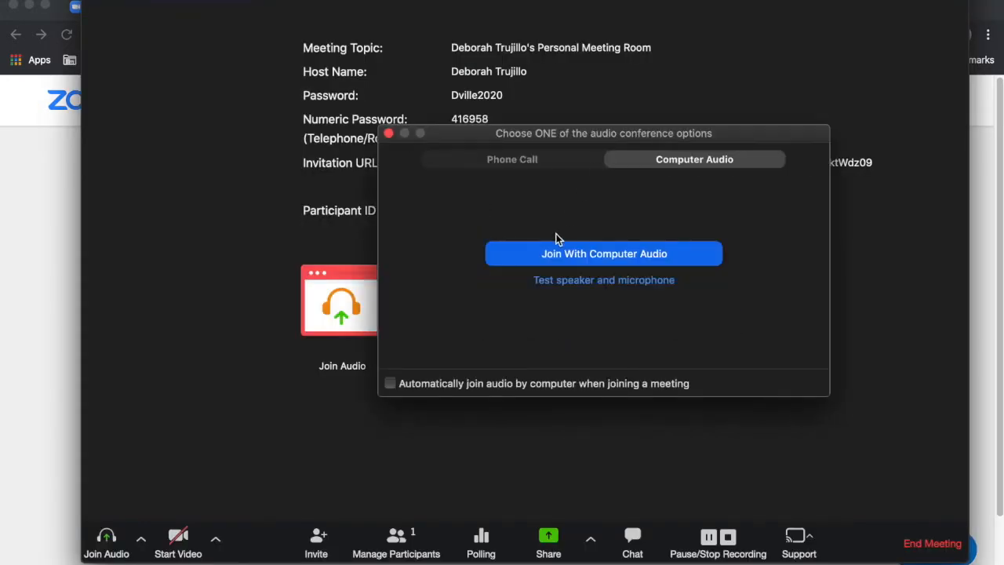
click(551, 249)
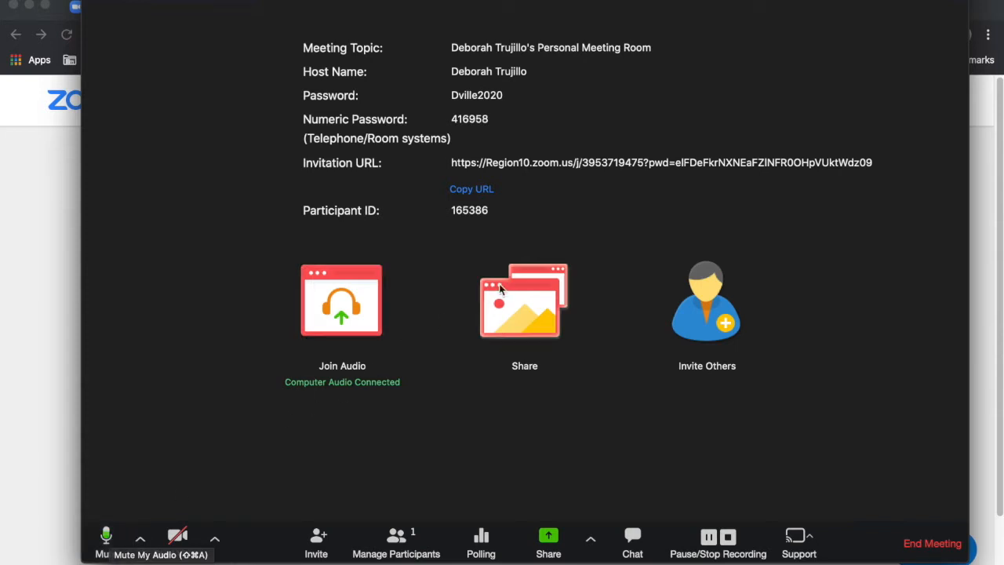
click(472, 192)
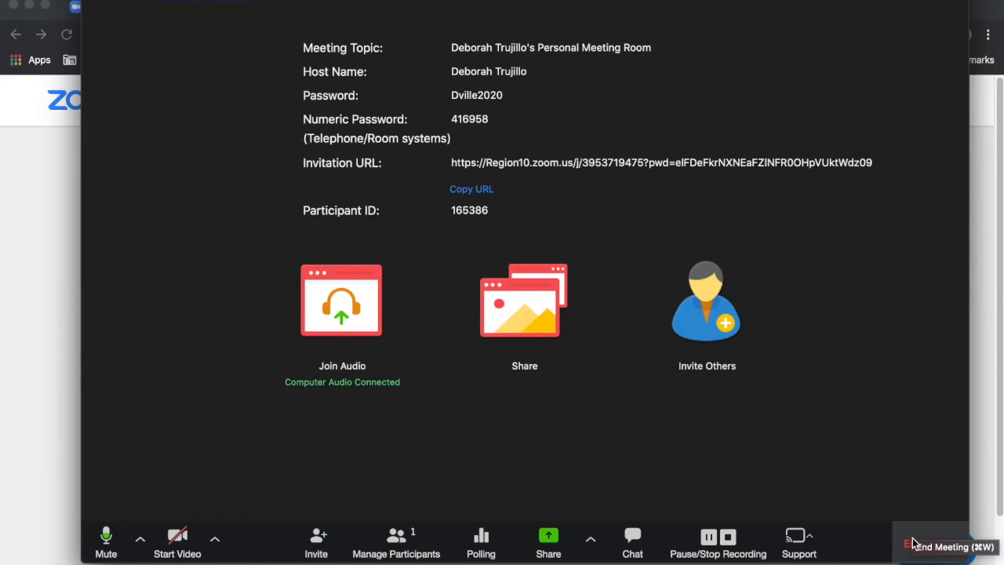
Step: End the meeting for all participants and close the remaining Zoom desktop windows, postponing the update and stopping the recording conversion
click(913, 543)
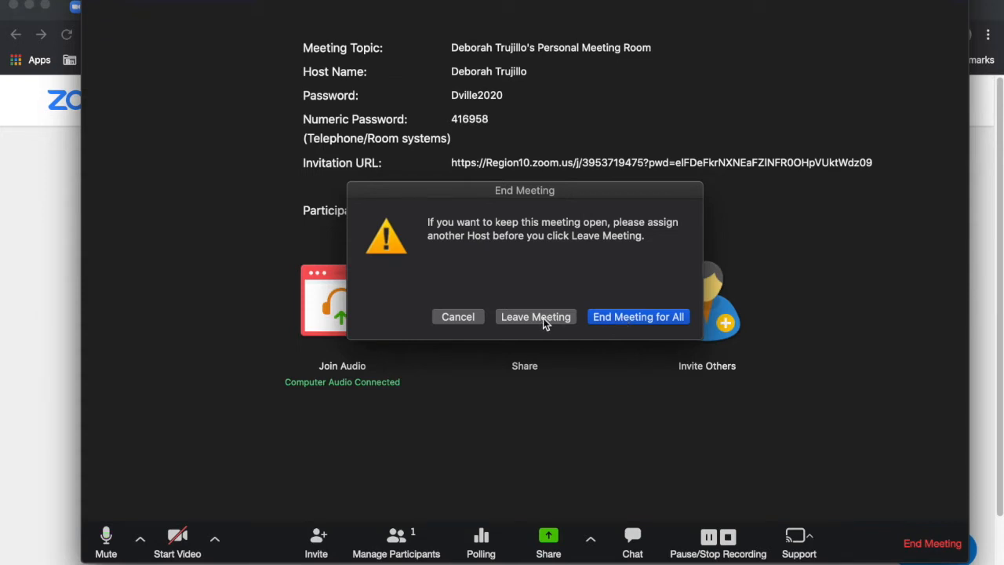
click(658, 314)
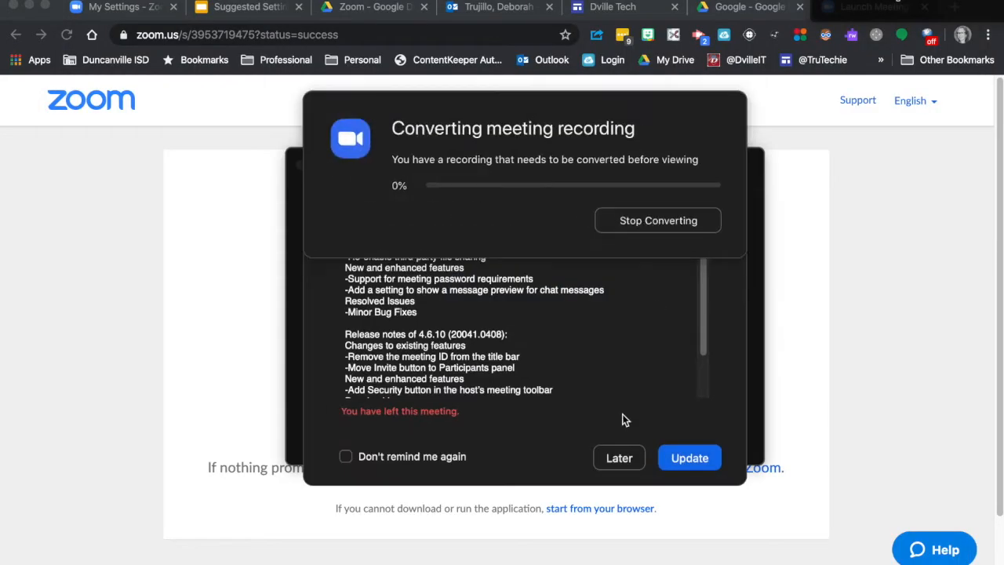
click(619, 396)
click(646, 230)
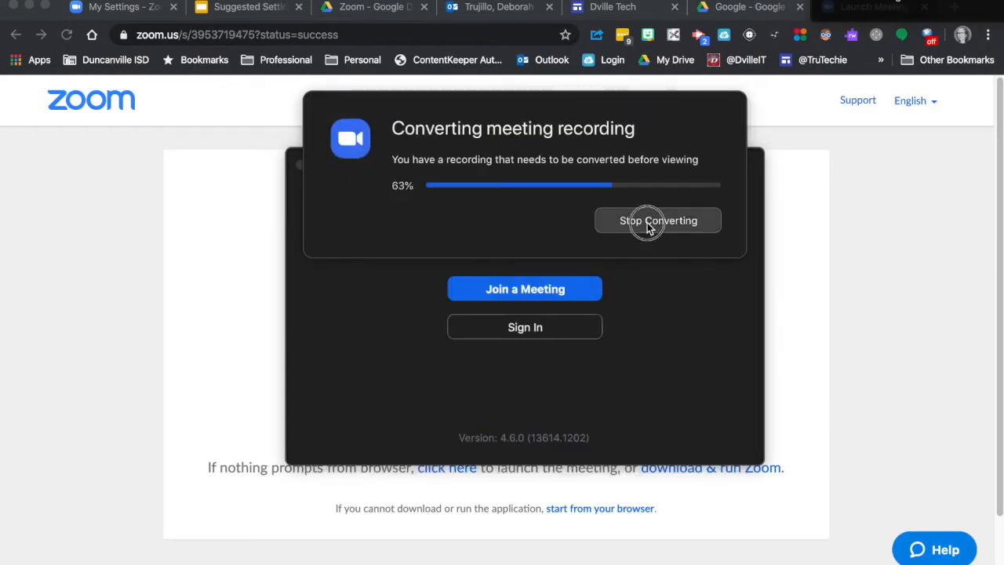
click(576, 241)
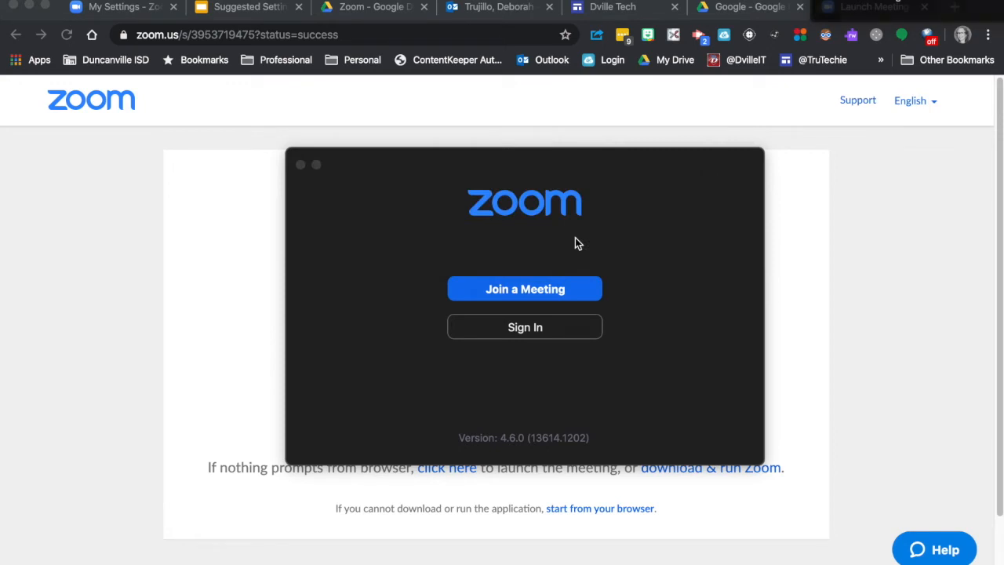
click(300, 167)
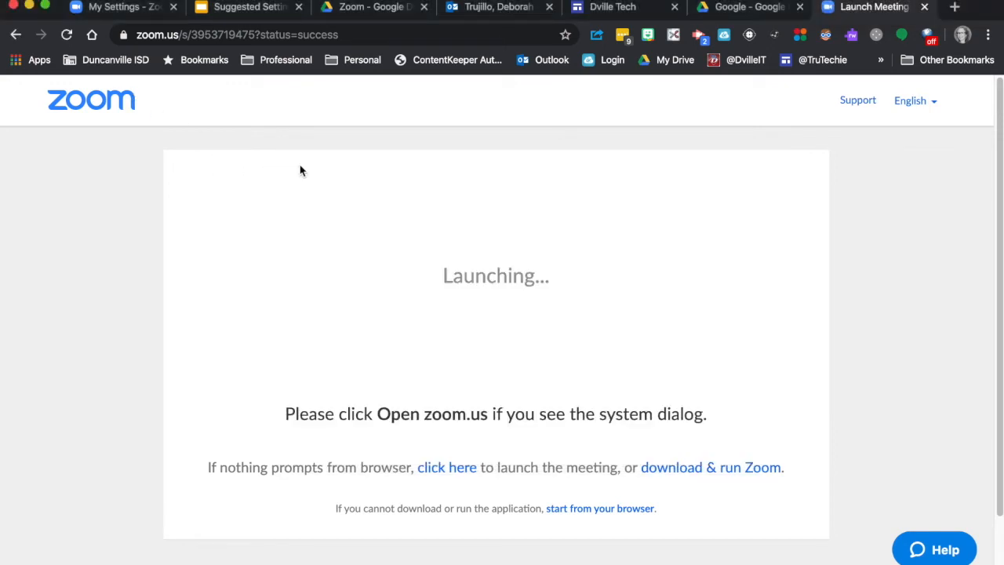
Step: Return to zoom.us and open the account to review its profile details
click(303, 36)
text(zoom.us)
key(Return)
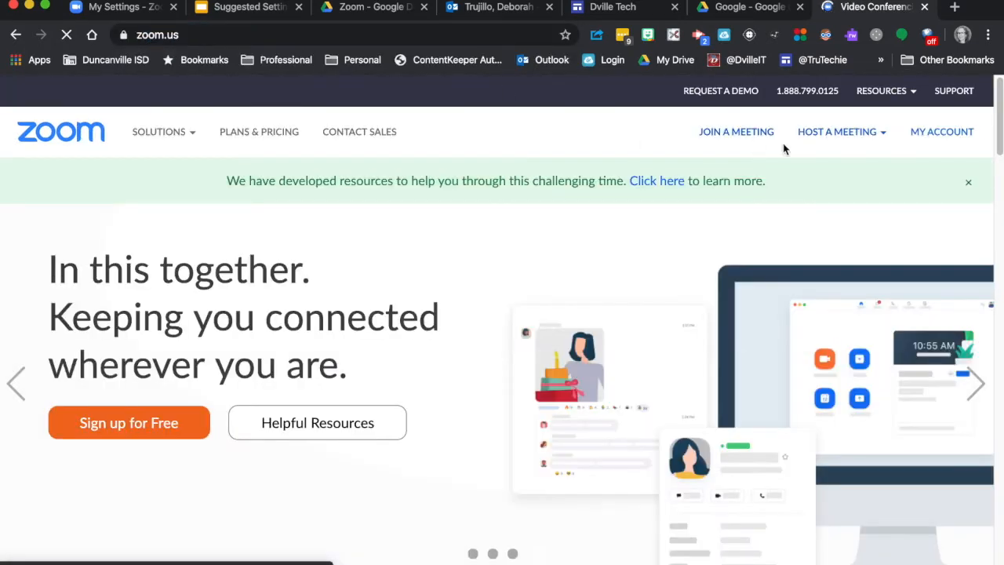
click(922, 135)
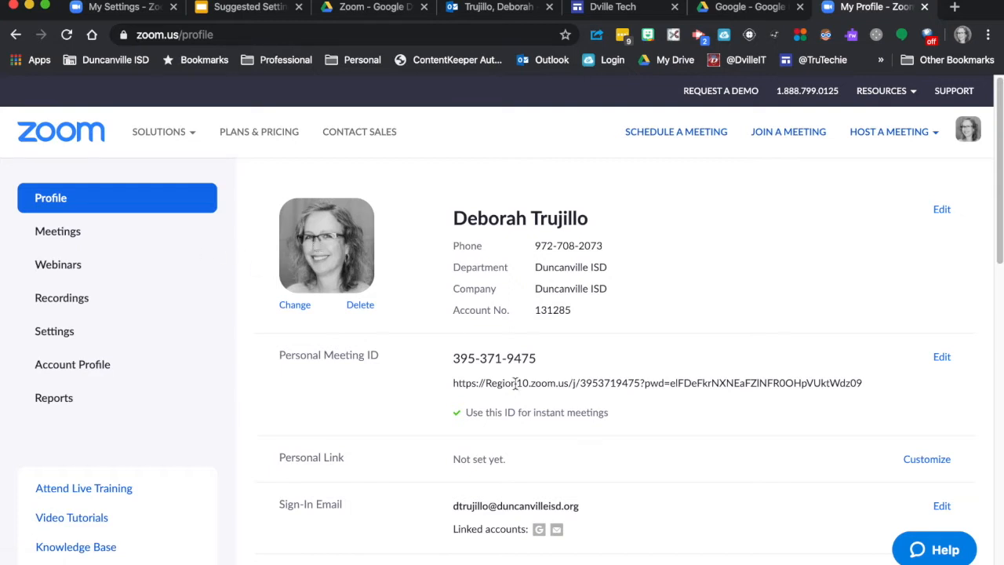
scroll(515, 382, down, 1)
scroll(516, 383, down, 10)
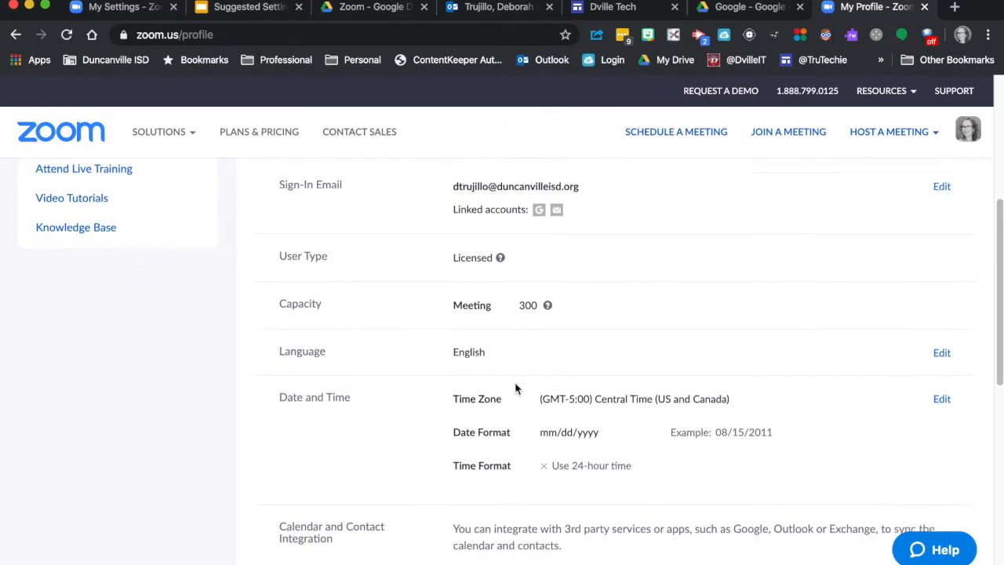
scroll(515, 385, up, 12)
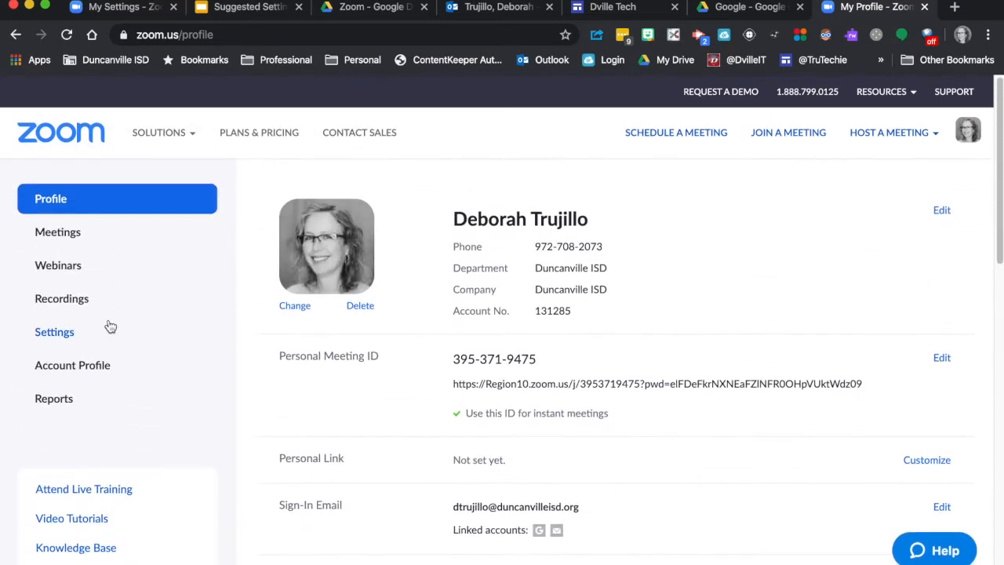
Step: Start scheduling a new meeting from the upcoming meetings list and review its topic, date, duration and time zone fields
click(69, 228)
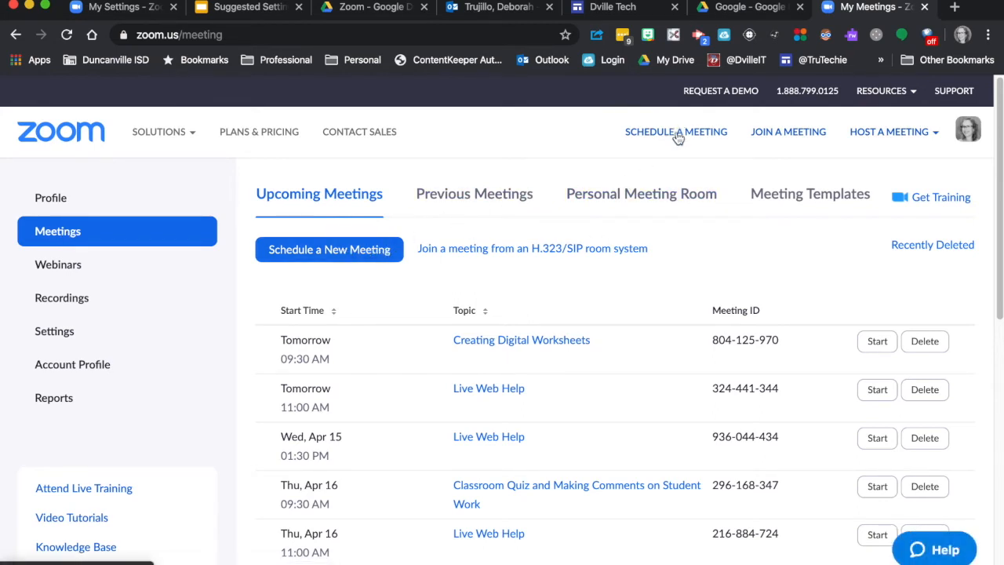
click(370, 248)
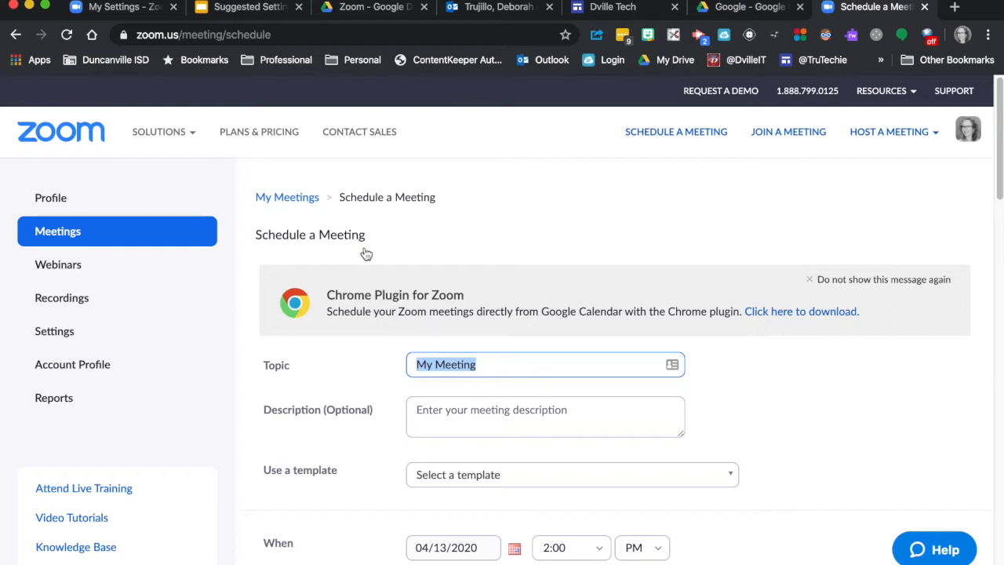
click(495, 368)
scroll(495, 368, down, 3)
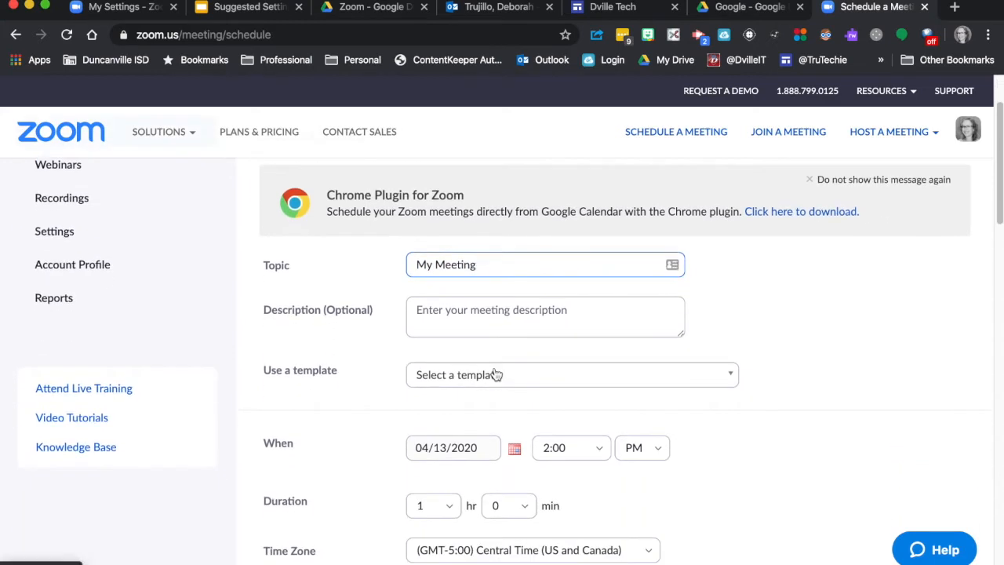
scroll(490, 374, down, 4)
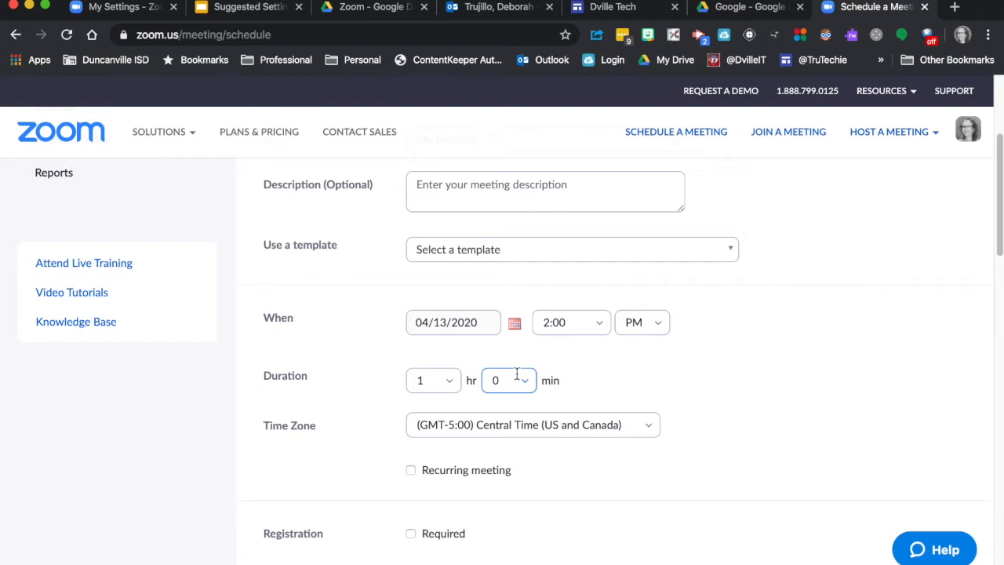
scroll(516, 374, down, 5)
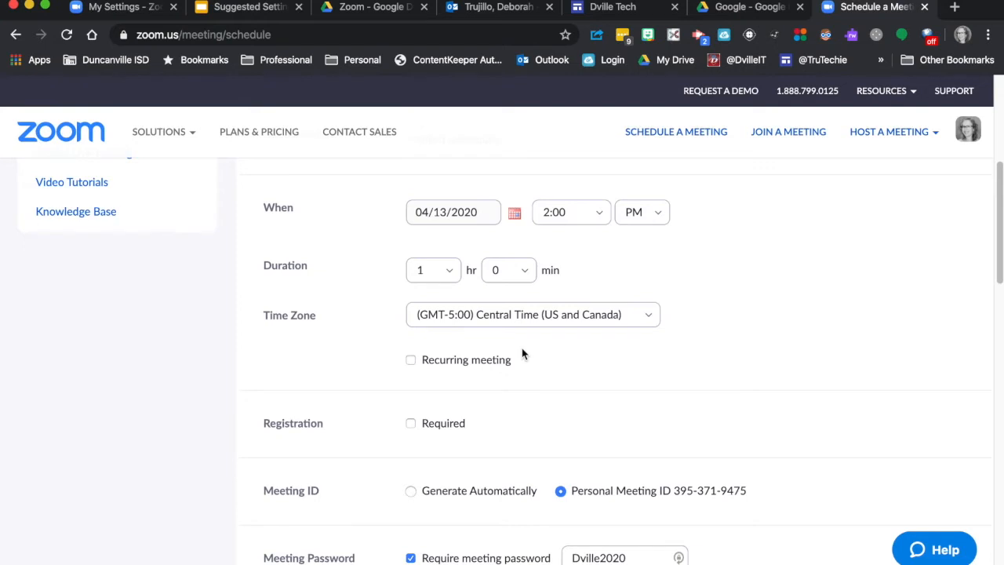
Step: Try the recurring meeting option, look through its recurrence frequencies, and disable it again
scroll(523, 350, down, 2)
click(410, 292)
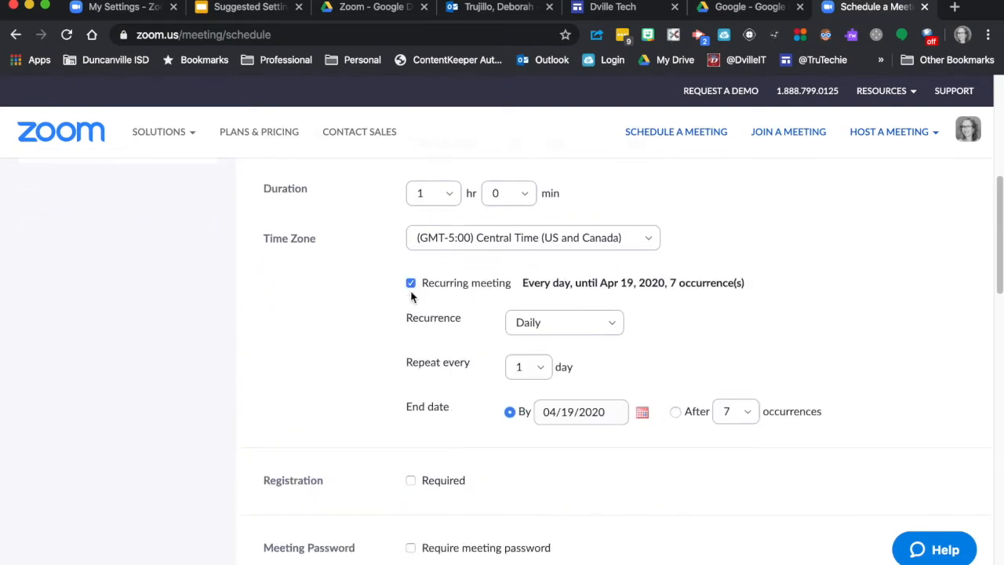
click(612, 328)
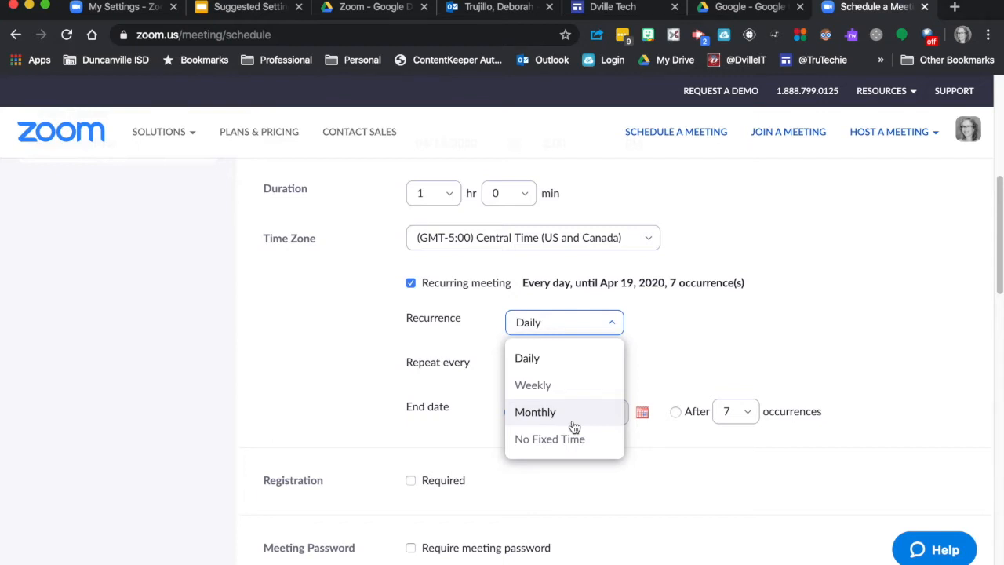
click(616, 327)
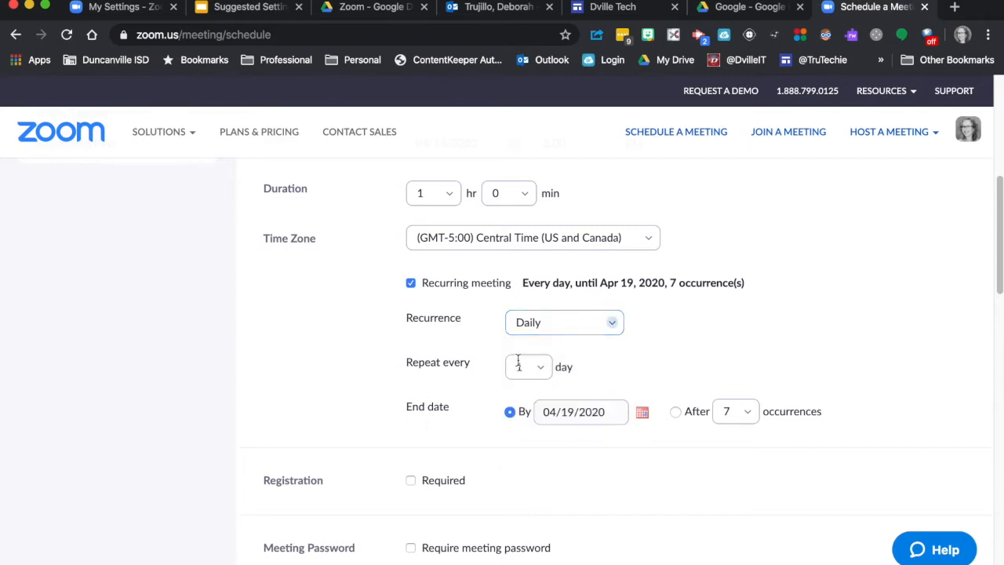
click(410, 282)
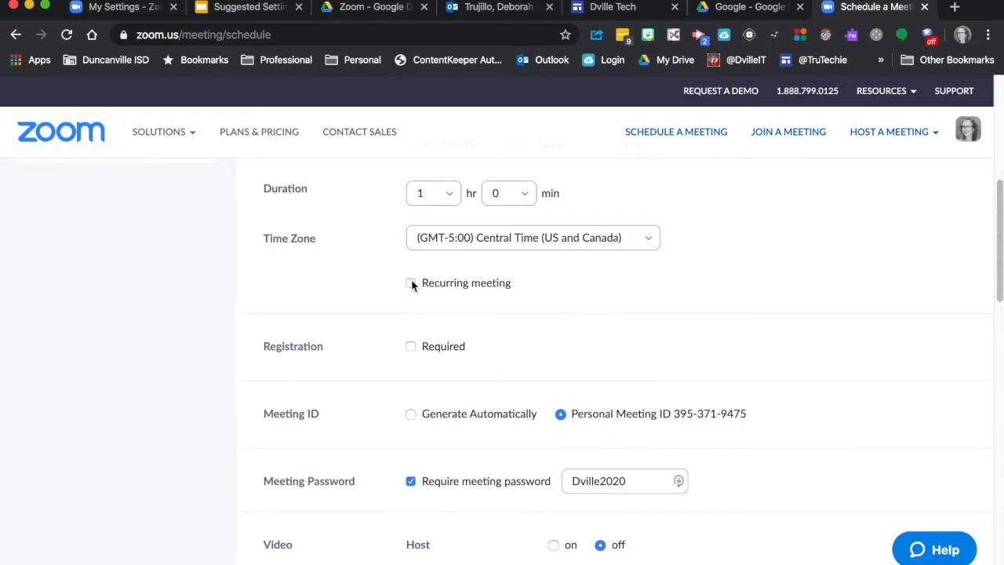
click(410, 282)
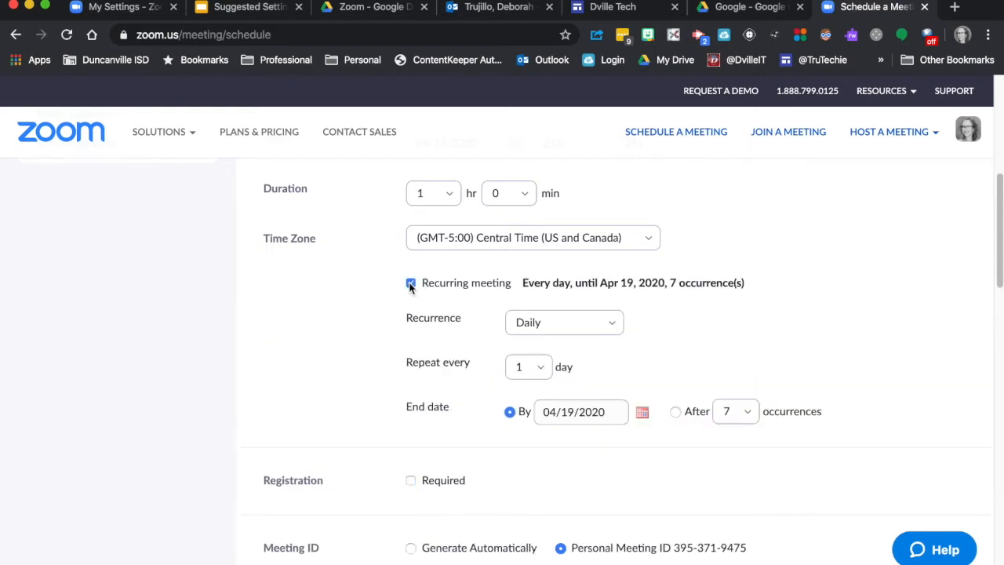
click(410, 283)
Step: Review the registration, meeting ID, password, video and audio settings of the new meeting
scroll(399, 384, down, 2)
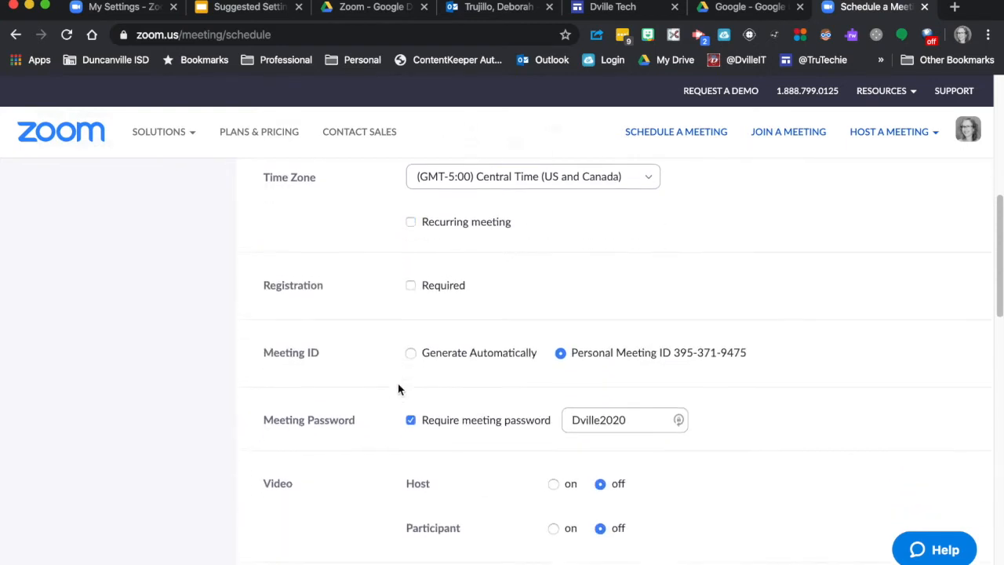
scroll(408, 356, down, 1)
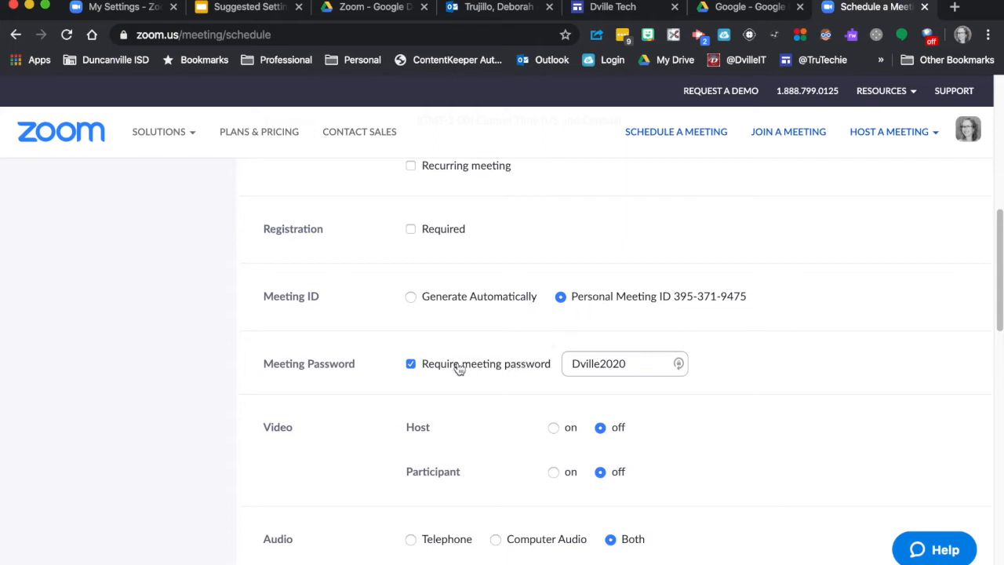
scroll(432, 370, down, 1)
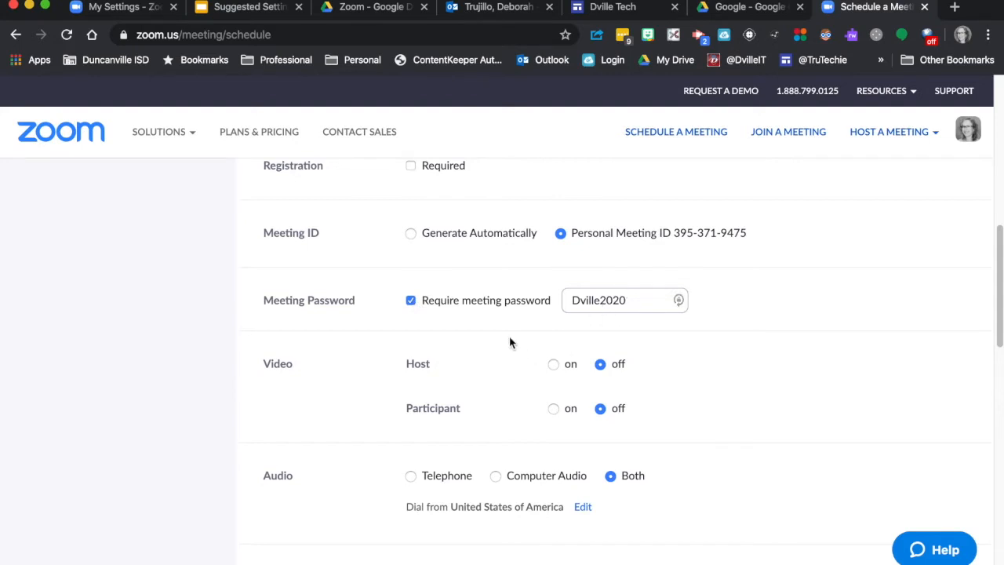
scroll(509, 342, down, 1)
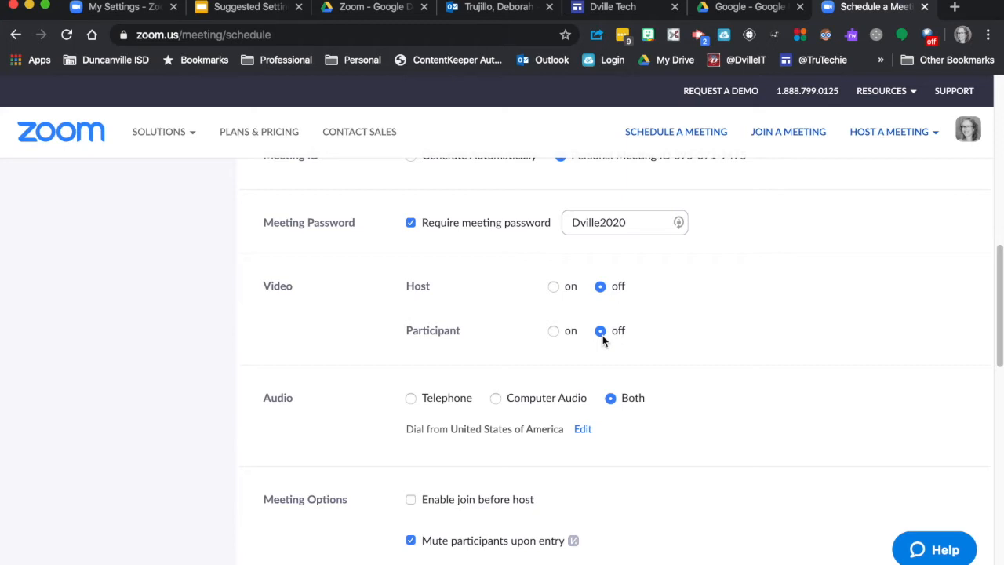
scroll(614, 404, down, 1)
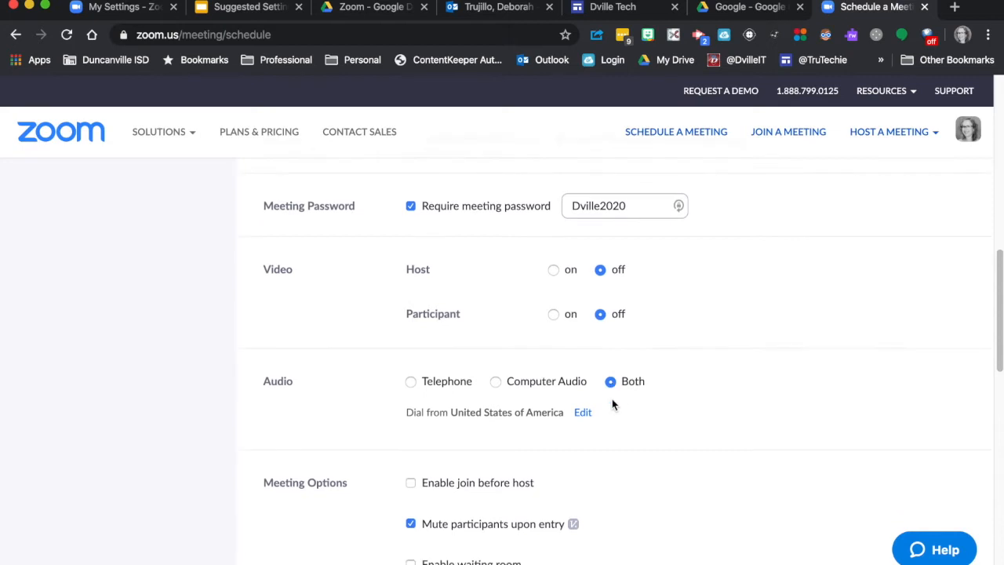
scroll(612, 402, down, 2)
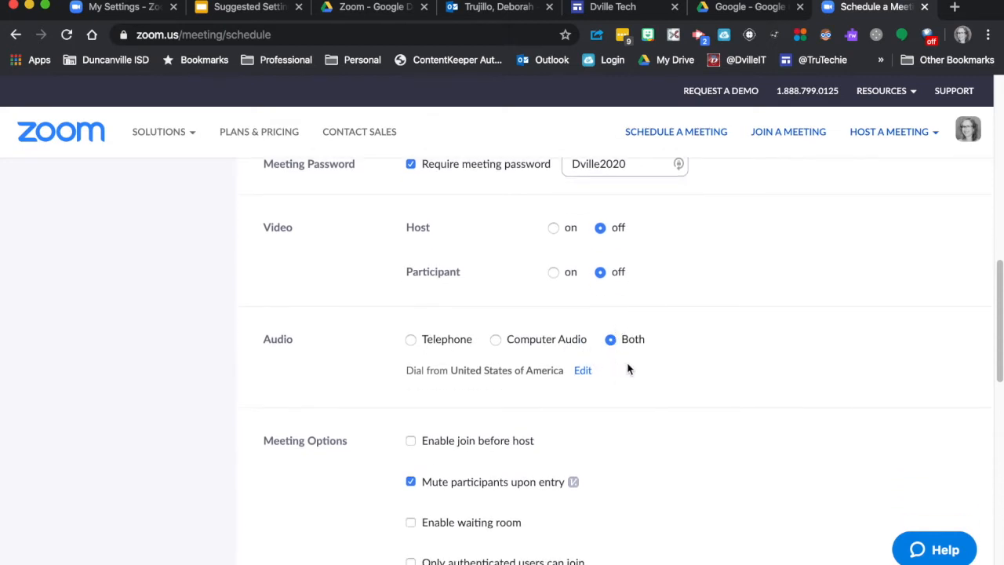
Step: Enable the waiting room and automatic recording on the local computer in the meeting options
scroll(627, 364, down, 4)
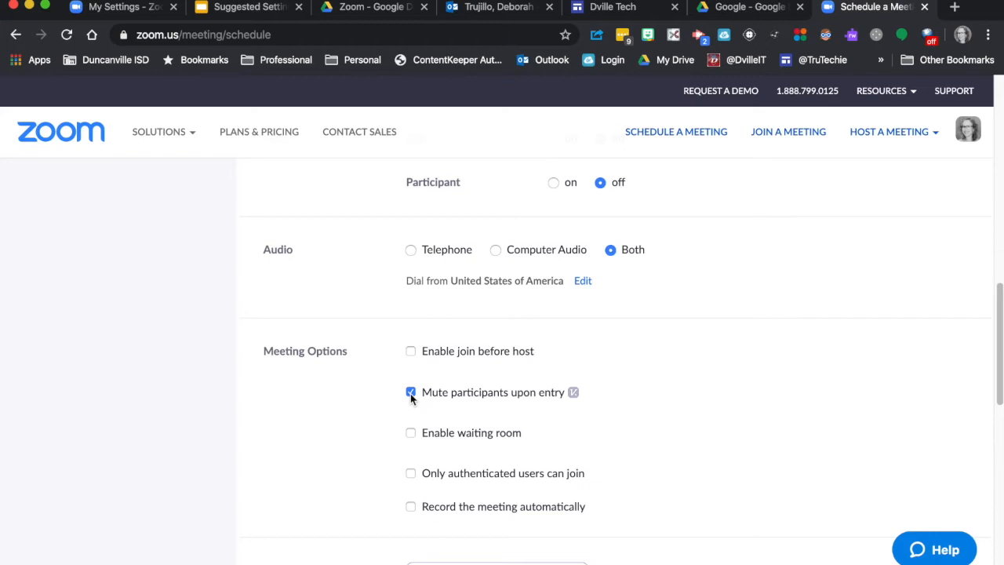
click(411, 433)
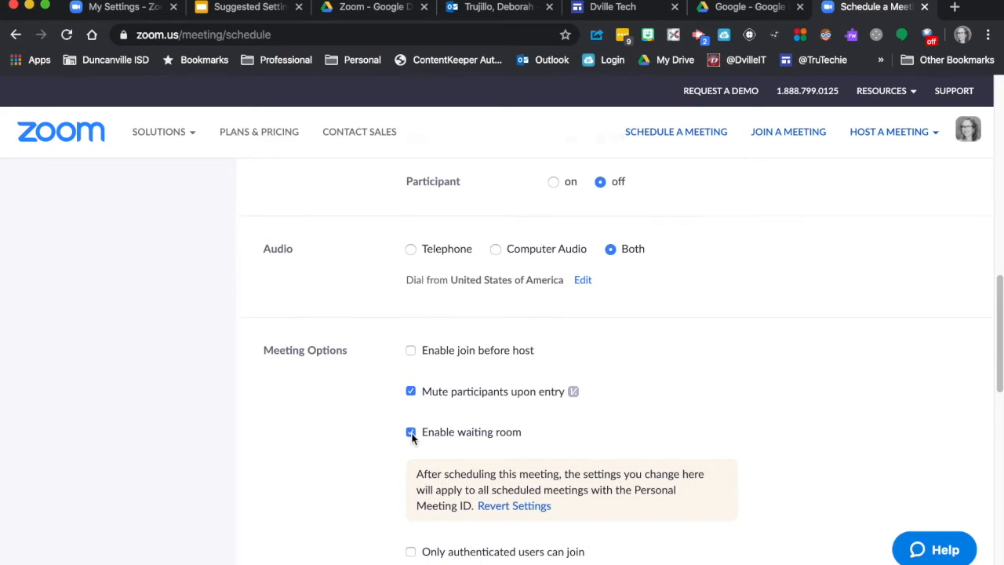
scroll(412, 436, down, 2)
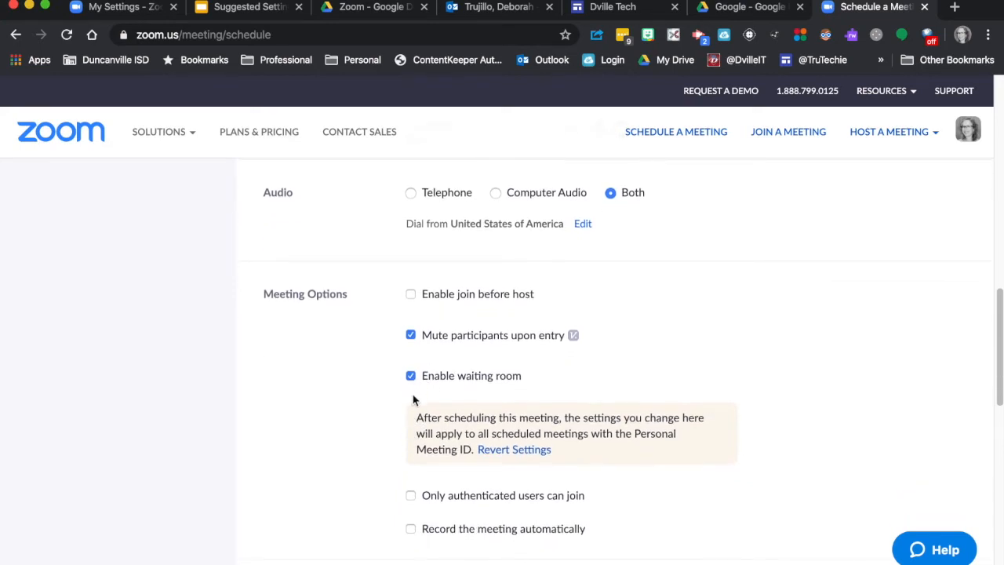
scroll(412, 394, down, 3)
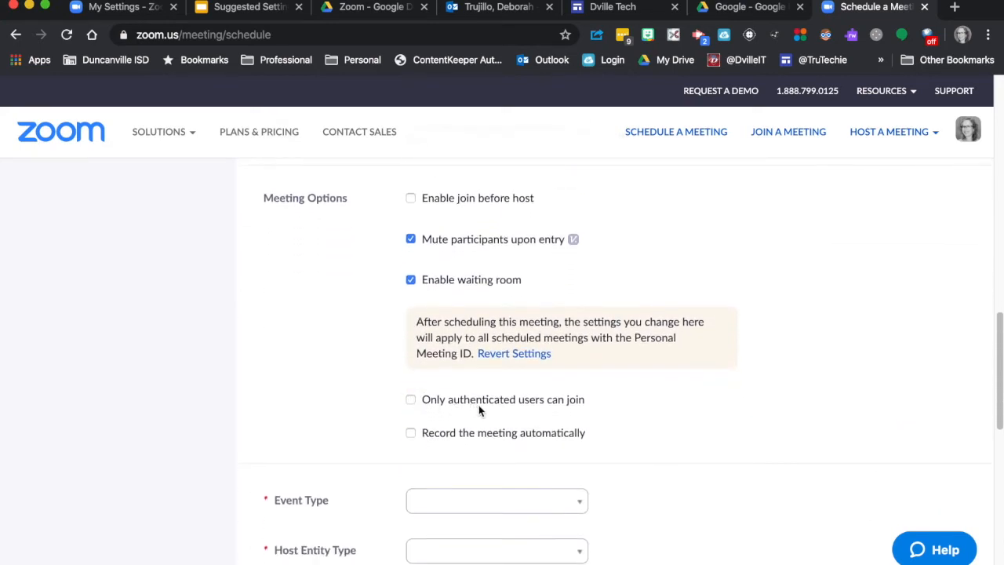
click(411, 434)
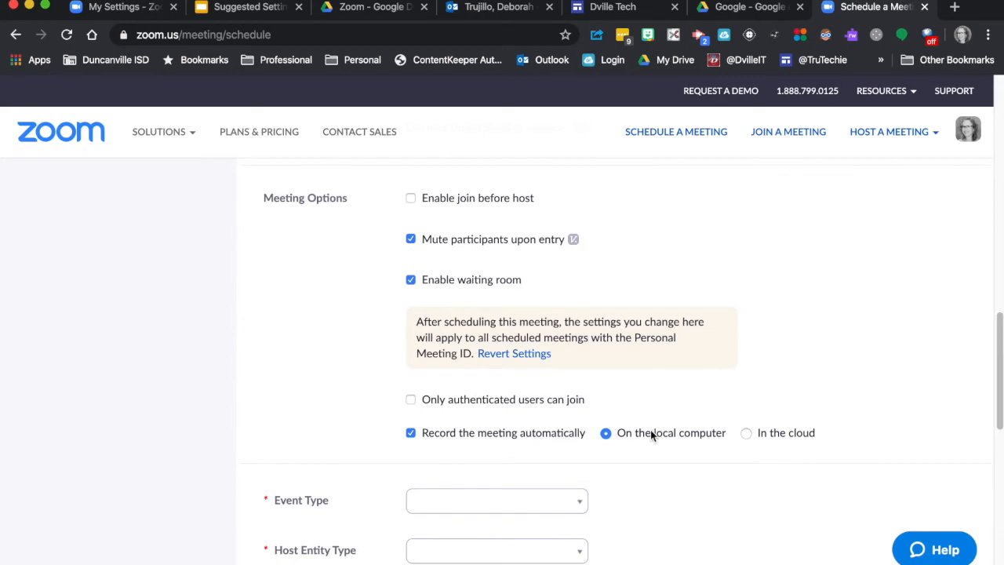
Step: Review the event type, host entity, organizer, service area and alternative hosts fields, and cancel scheduling the new meeting
scroll(651, 436, down, 2)
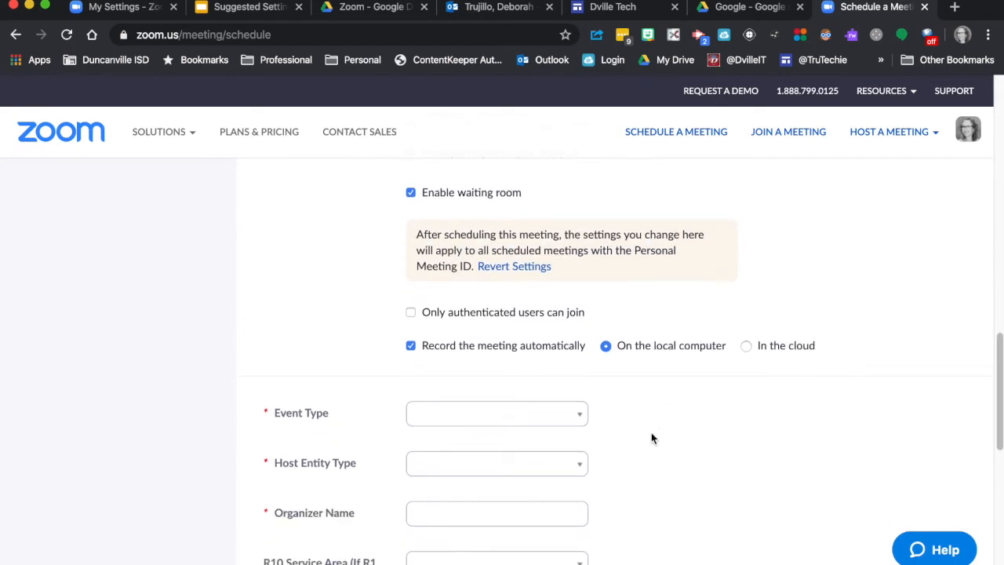
scroll(651, 437, down, 1)
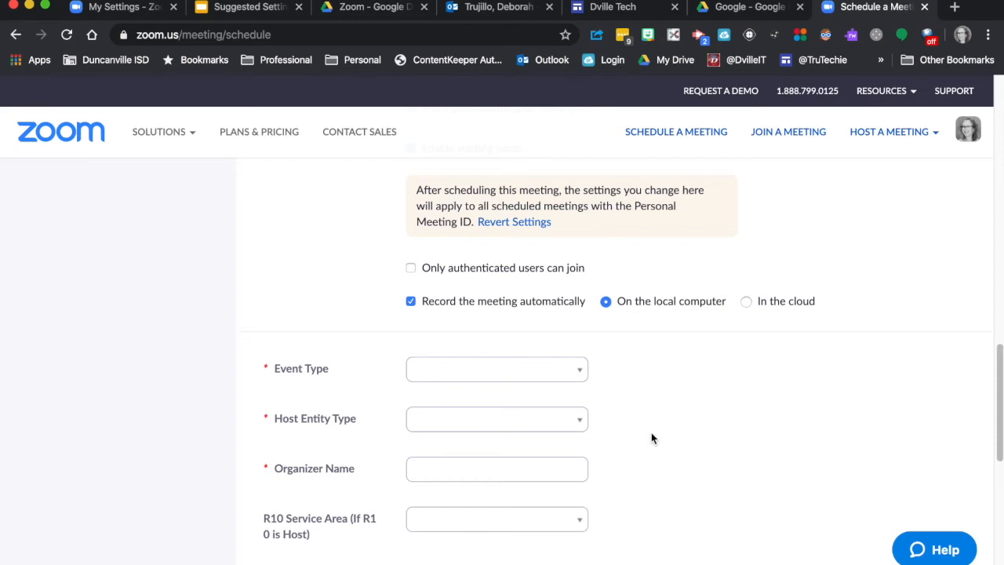
scroll(651, 438, down, 3)
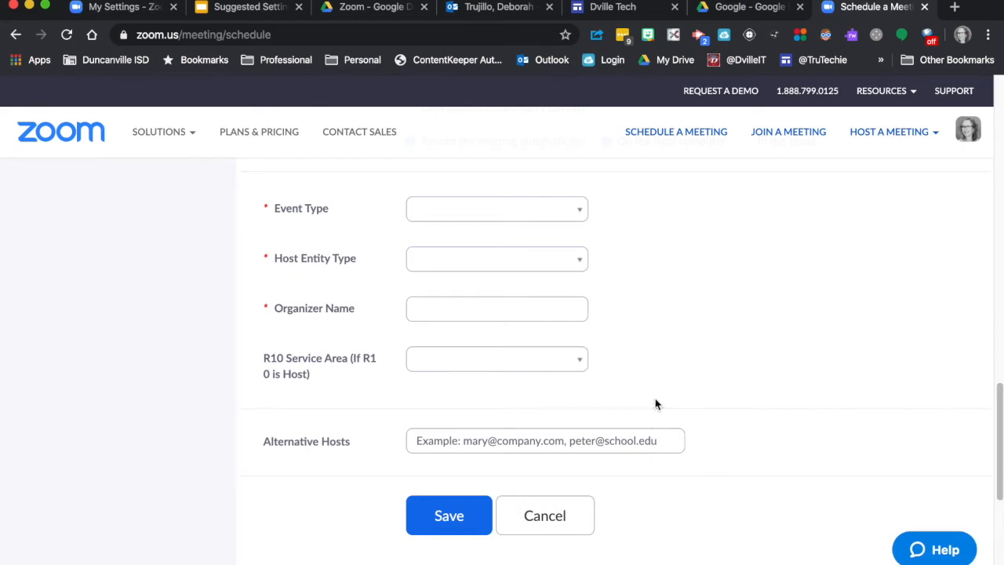
scroll(661, 352, up, 1)
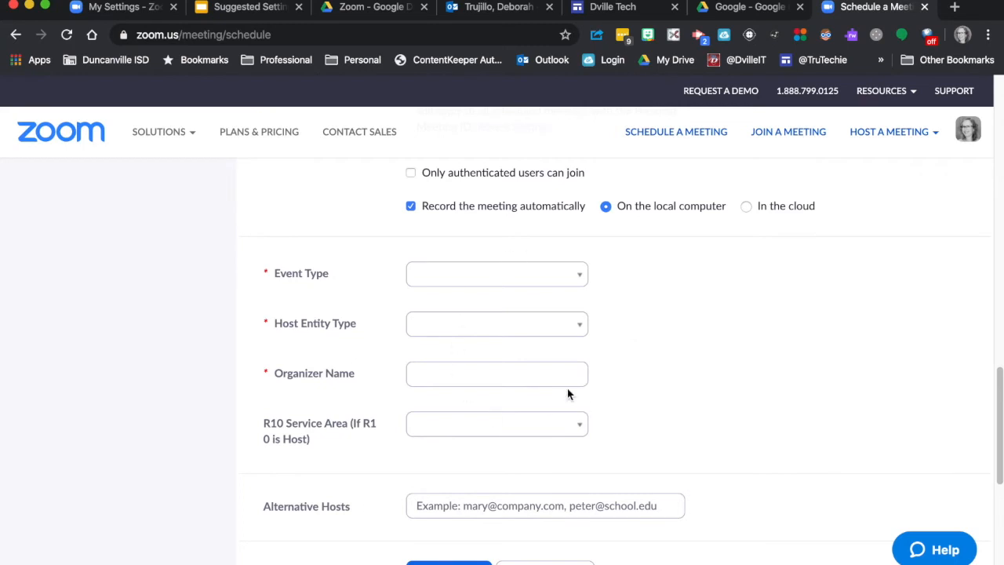
scroll(567, 388, down, 1)
click(551, 511)
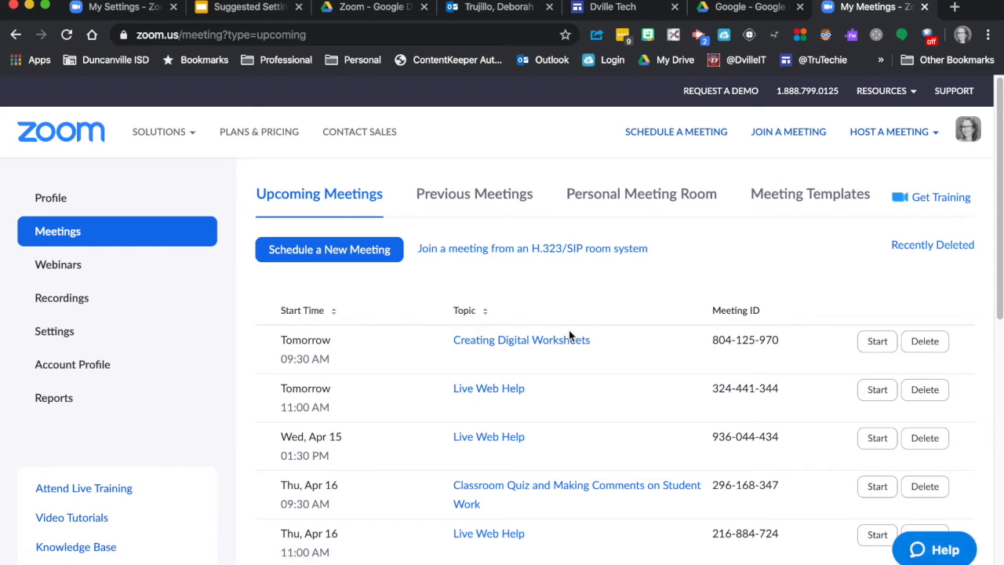
Step: Open the upcoming "Creating Digital Worksheets" meeting and copy its meeting invitation to the clipboard
click(562, 345)
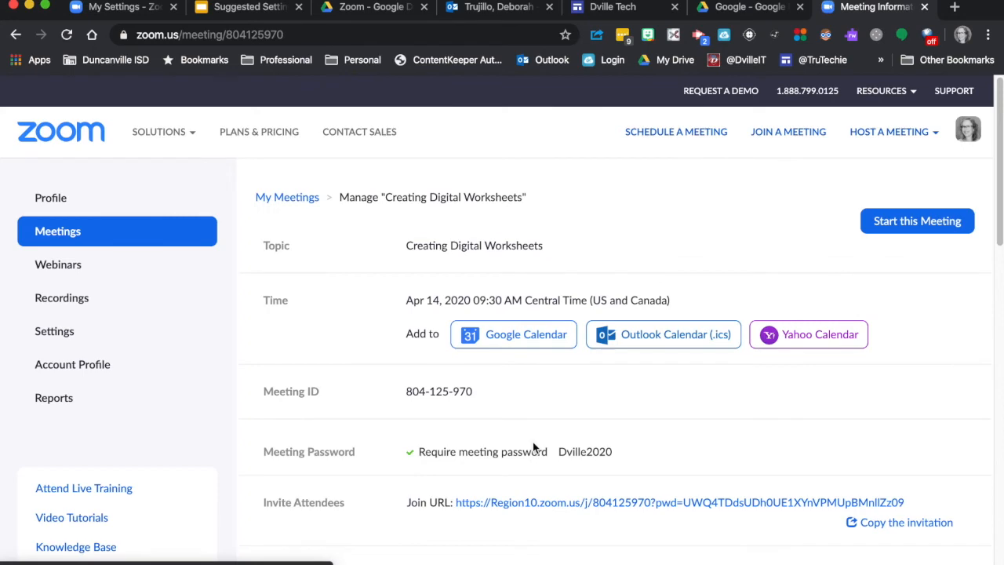
scroll(534, 444, down, 3)
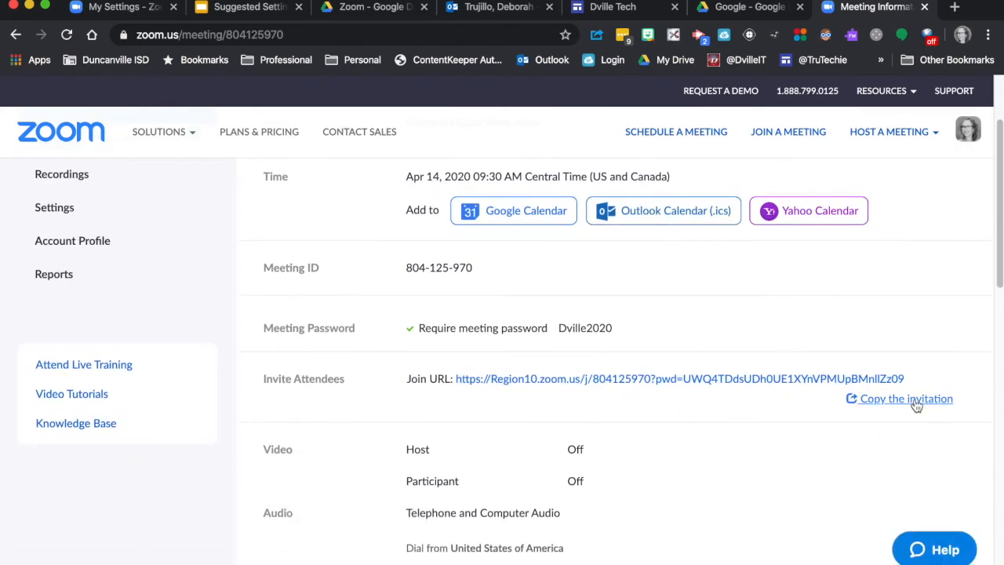
click(912, 402)
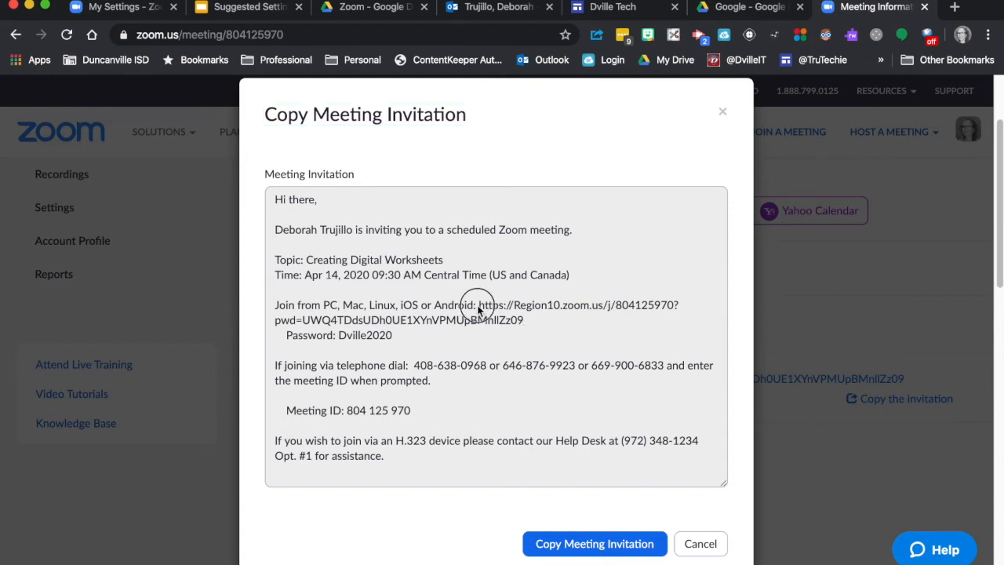
drag(478, 306, 523, 320)
click(586, 542)
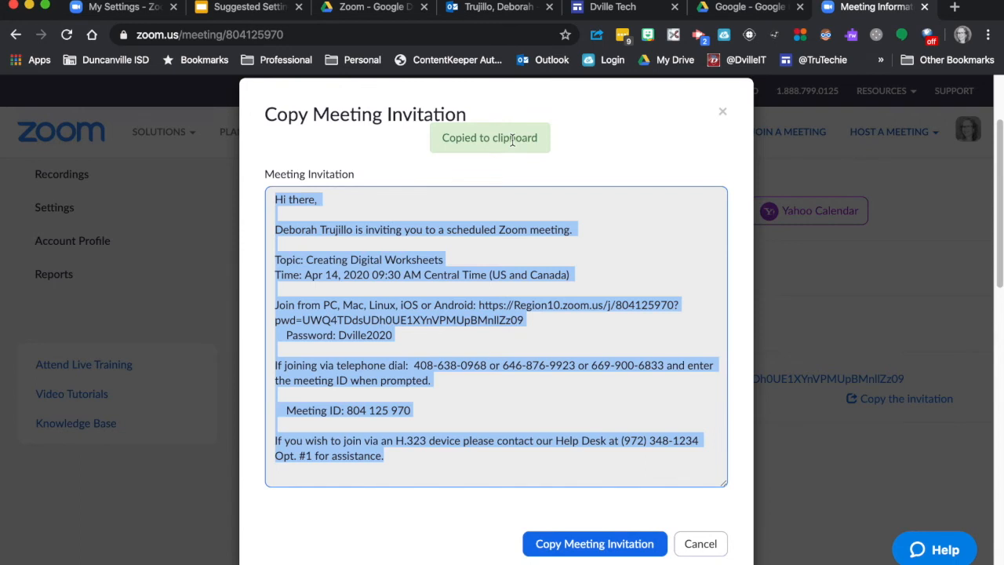
click(723, 112)
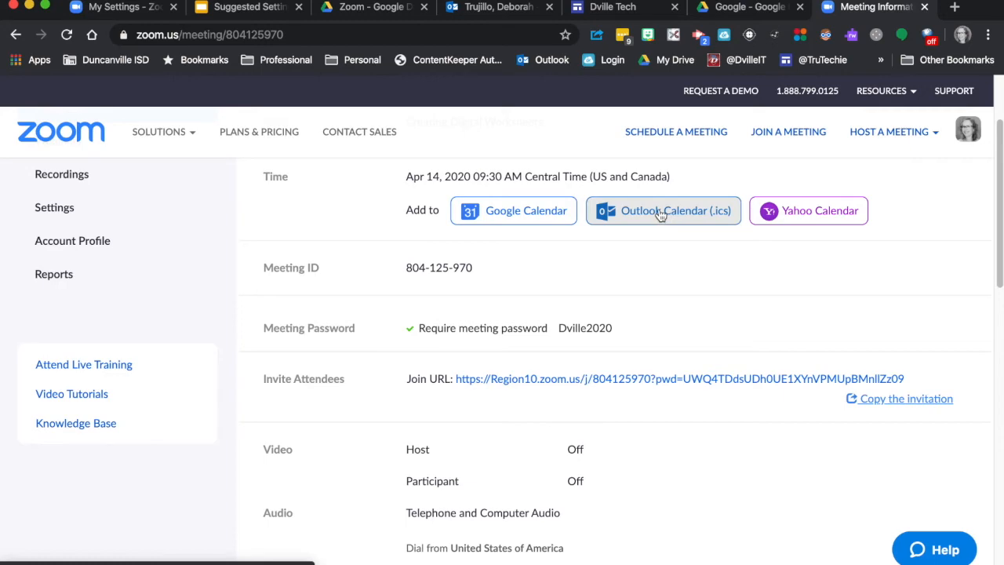
Step: Review the video, audio, meeting options and edit or start choices of the "Creating Digital Worksheets" meeting
scroll(620, 326, down, 4)
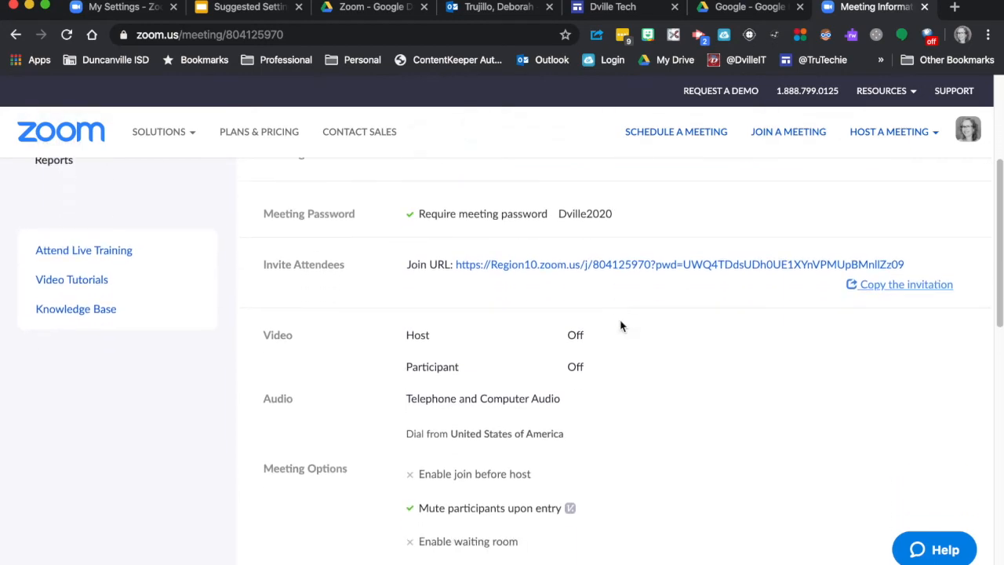
scroll(619, 326, down, 10)
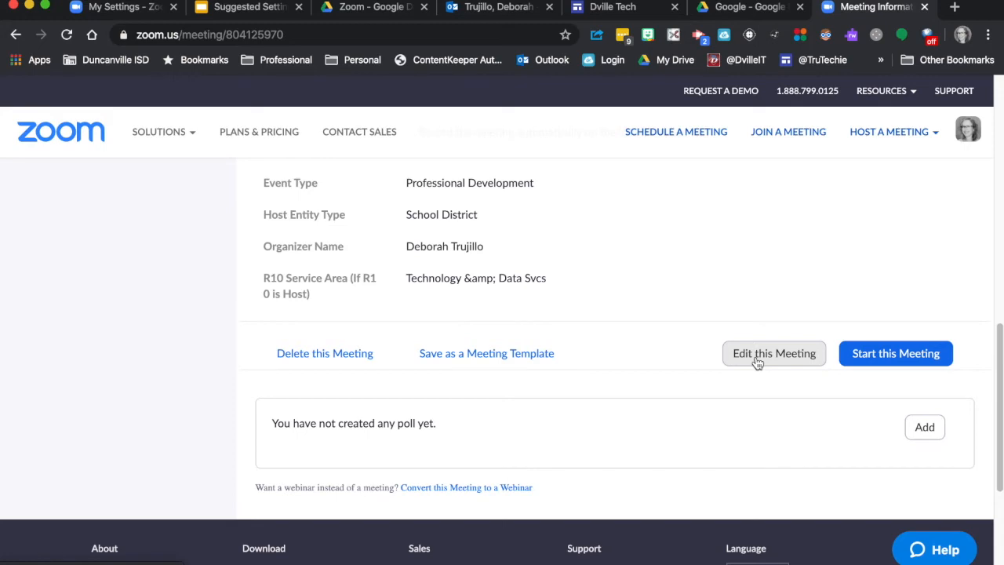
scroll(757, 361, up, 15)
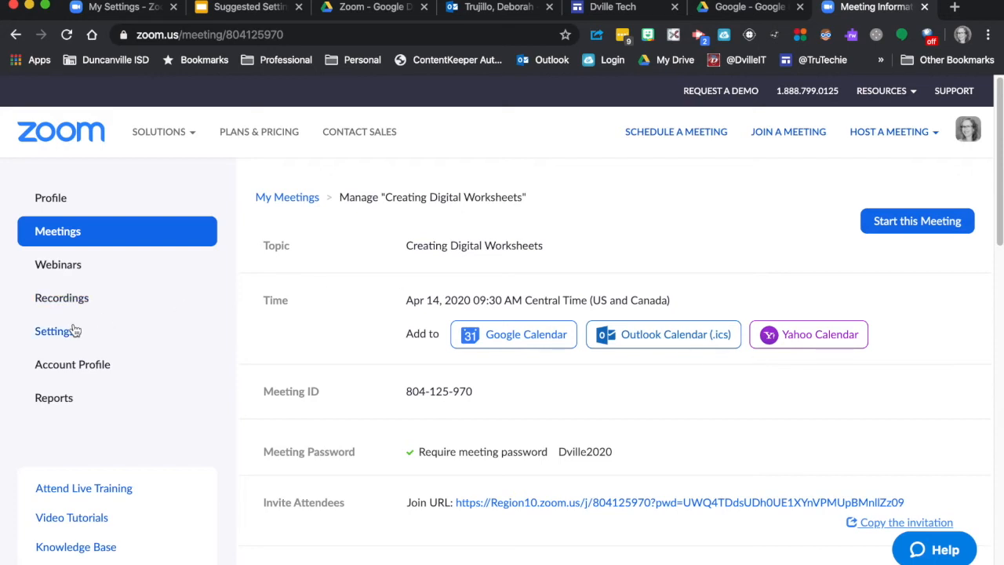
Step: View the webinar information, the cloud recordings and the list of local recordings
click(73, 268)
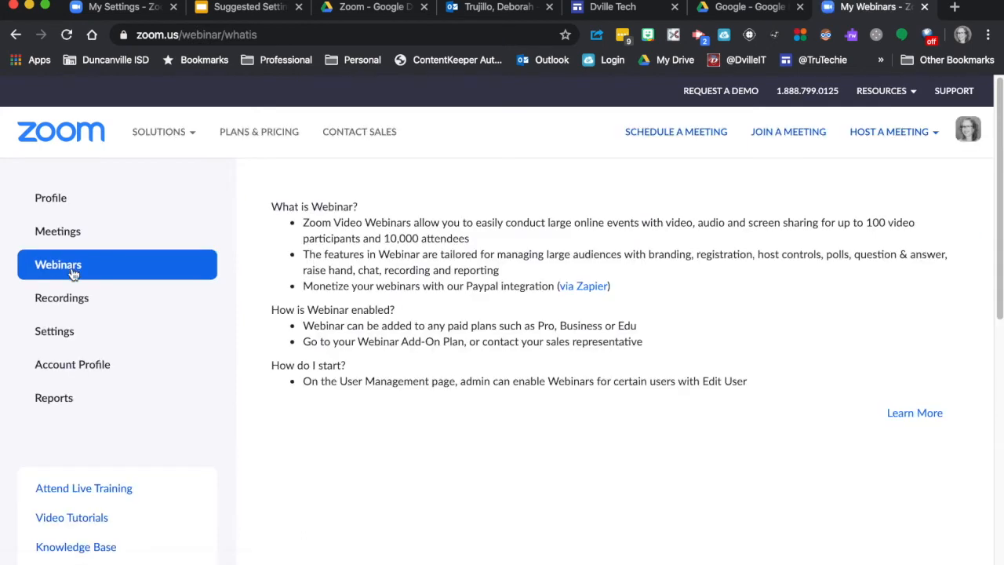
click(63, 304)
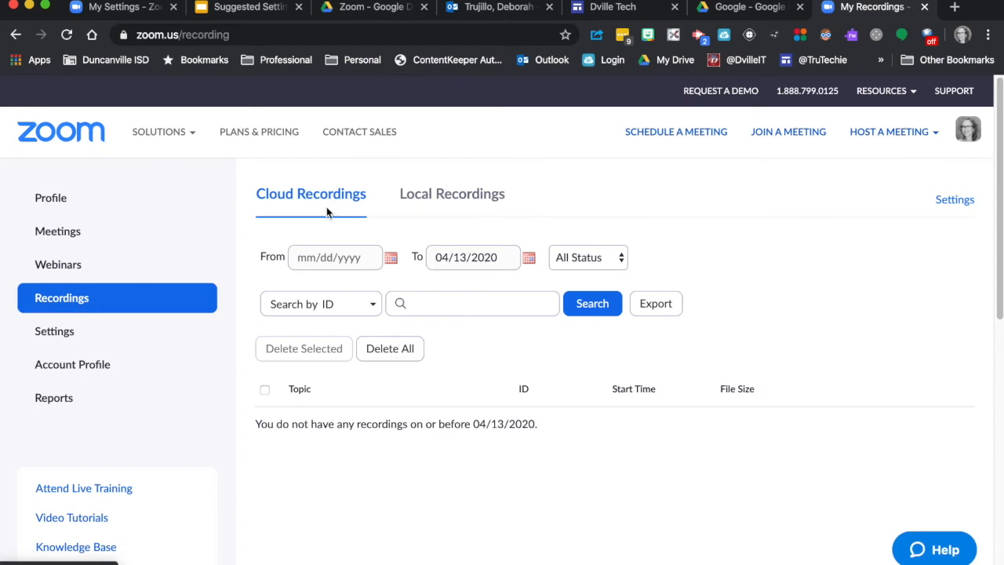
click(449, 196)
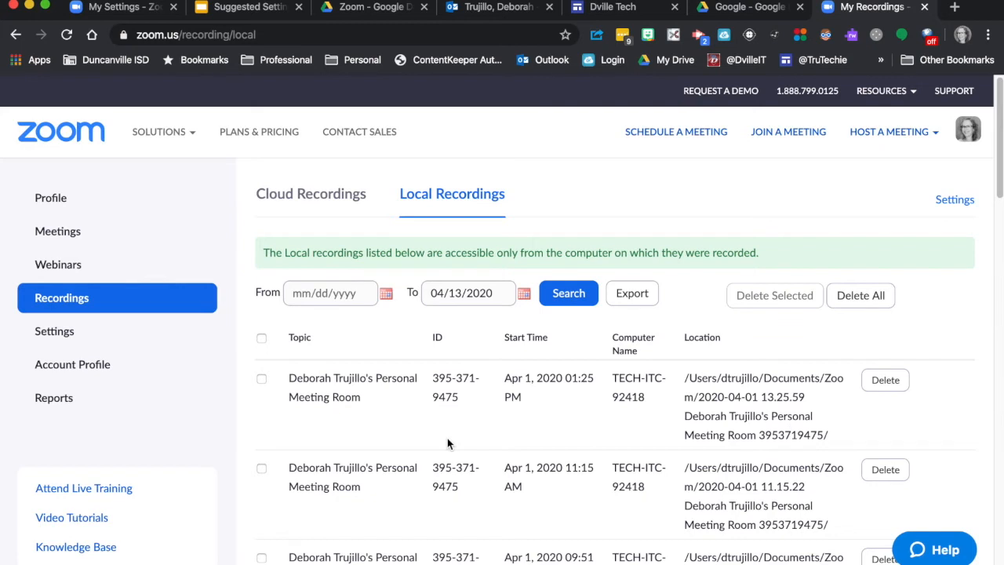
Step: Open the account's meeting settings and review the host and participant video, audio type, join before host and Personal Meeting ID options
click(72, 336)
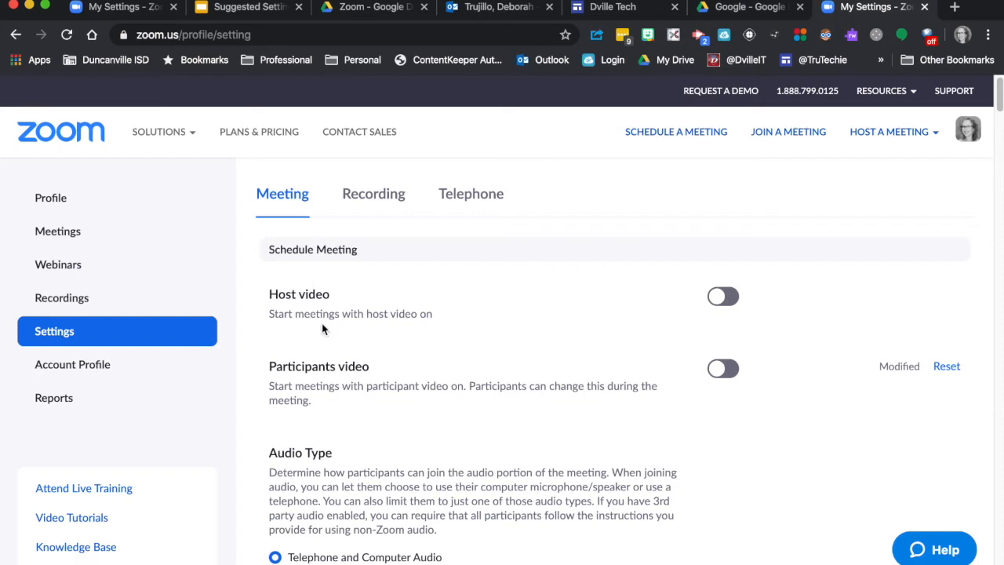
scroll(413, 332, down, 2)
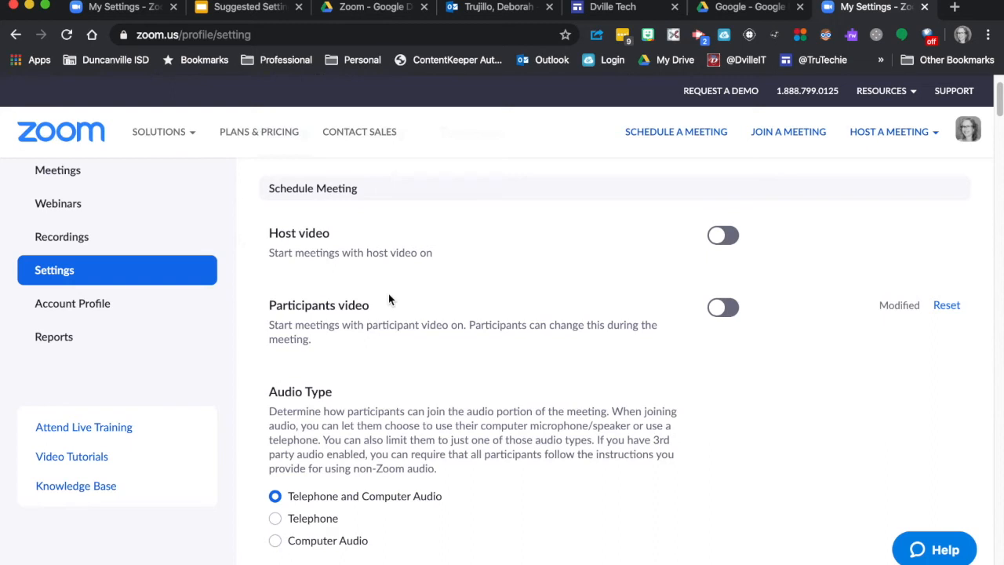
scroll(396, 446, down, 1)
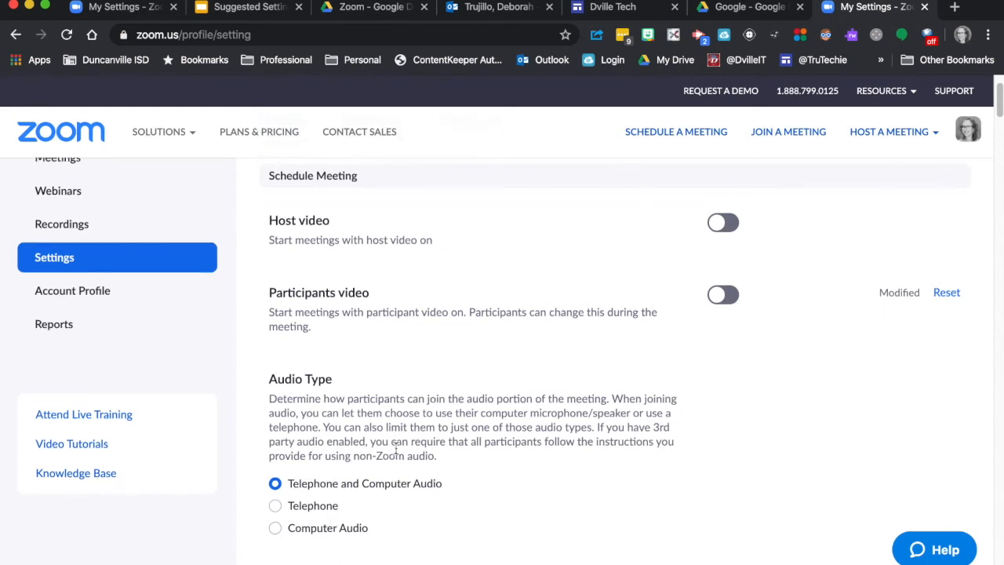
scroll(396, 448, down, 1)
scroll(396, 446, down, 2)
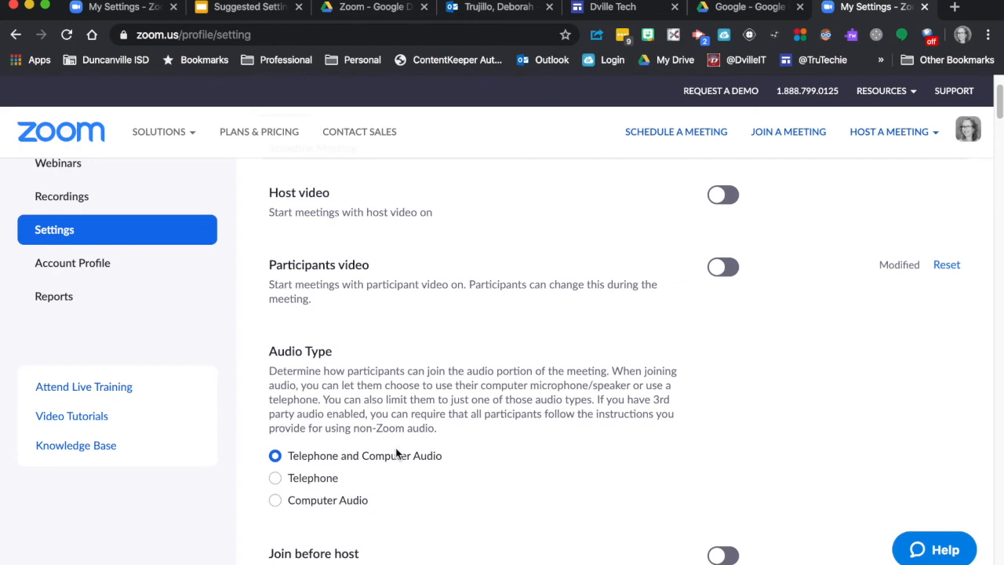
scroll(396, 453, down, 5)
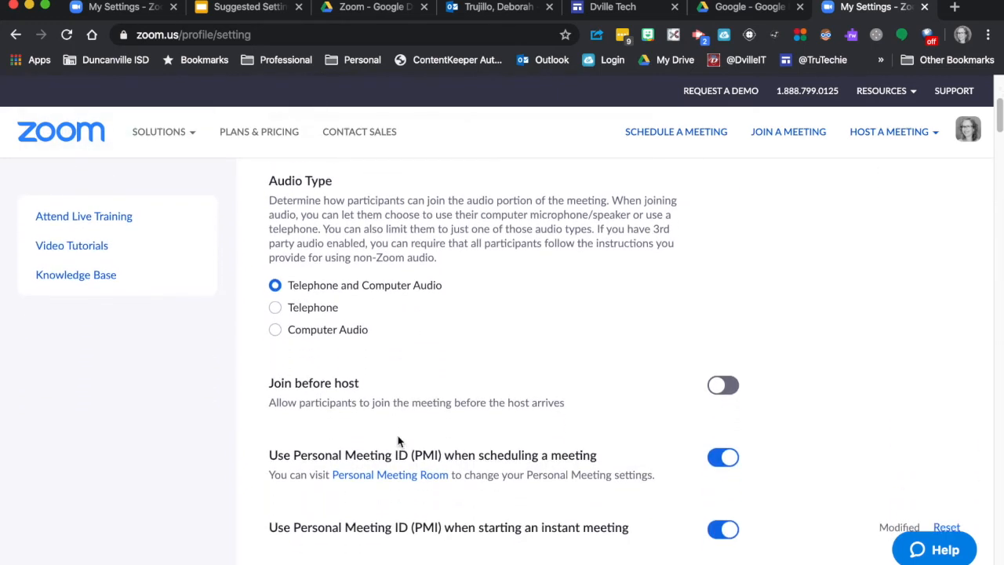
scroll(398, 442, down, 1)
scroll(397, 436, down, 5)
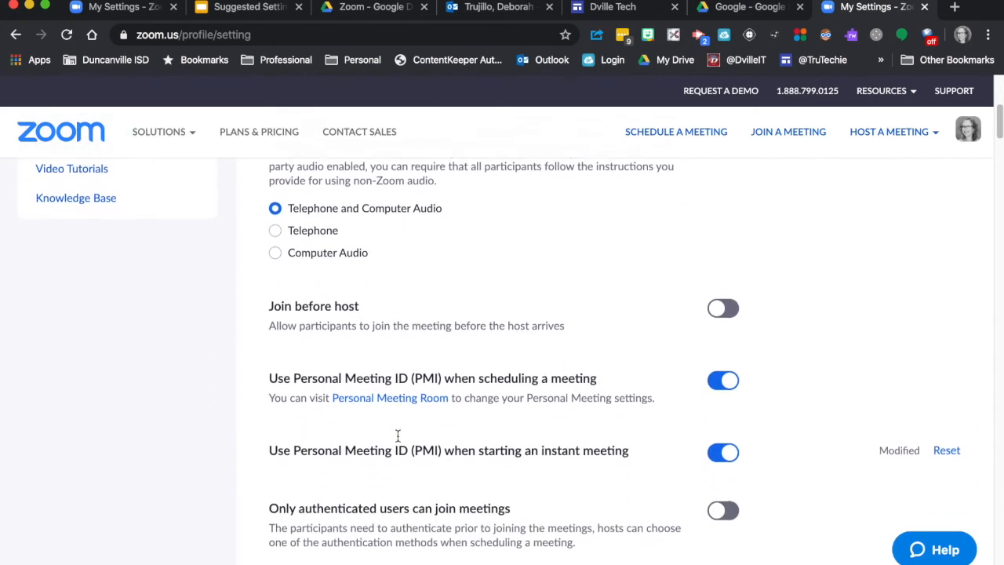
Step: Review the user authentication, meeting password, mute upon entry and upcoming meeting reminder settings
scroll(398, 436, down, 3)
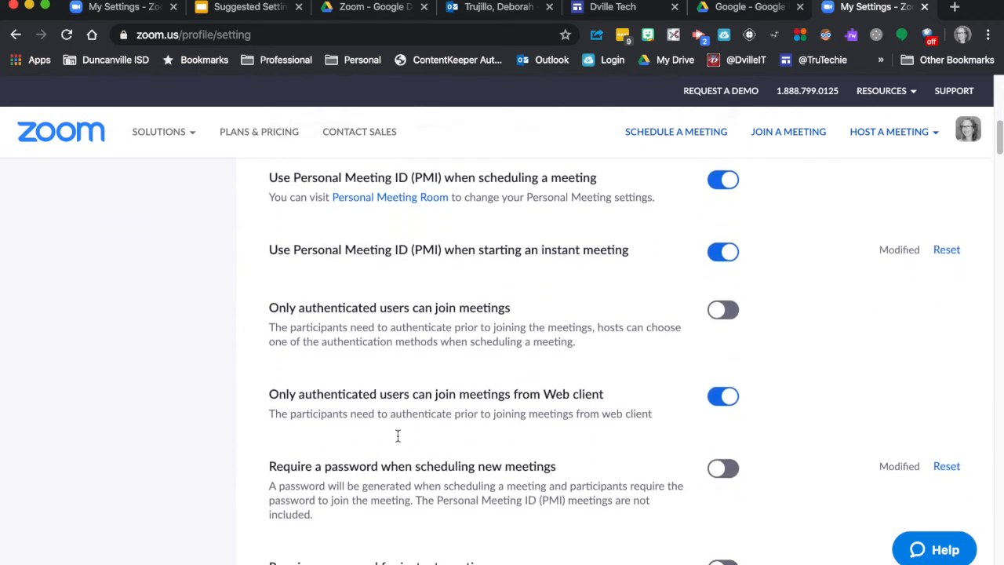
scroll(398, 439, down, 5)
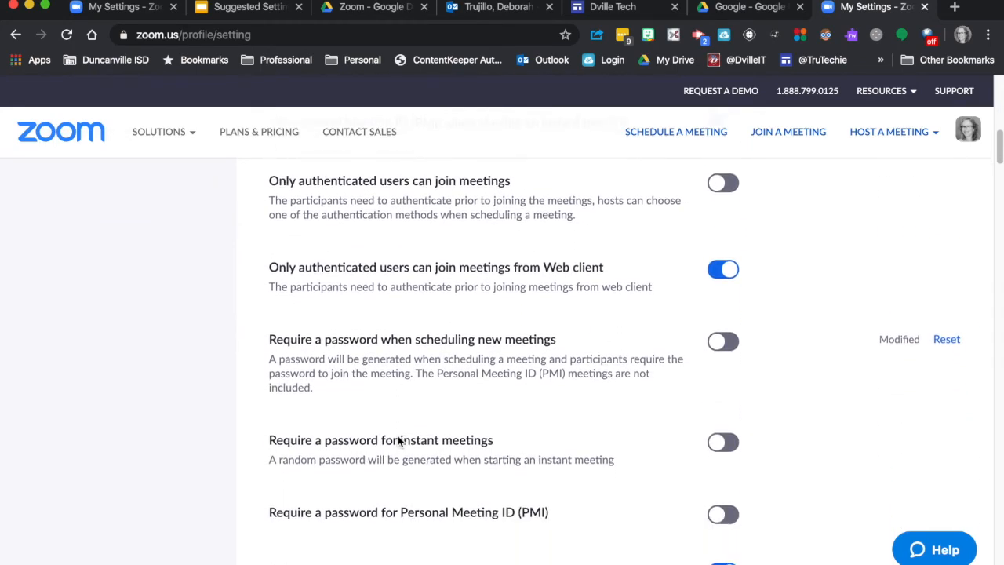
scroll(398, 437, down, 3)
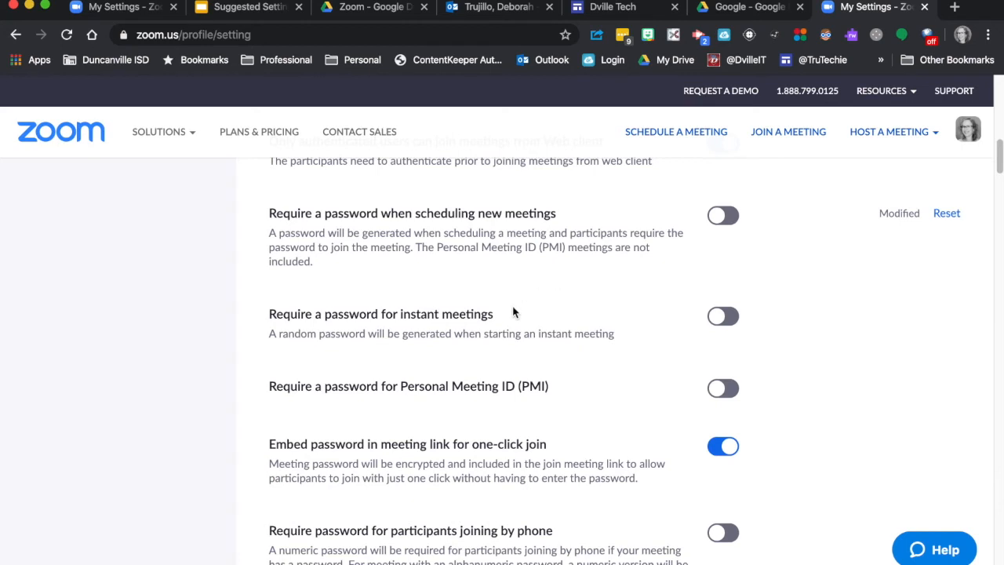
scroll(494, 345, down, 5)
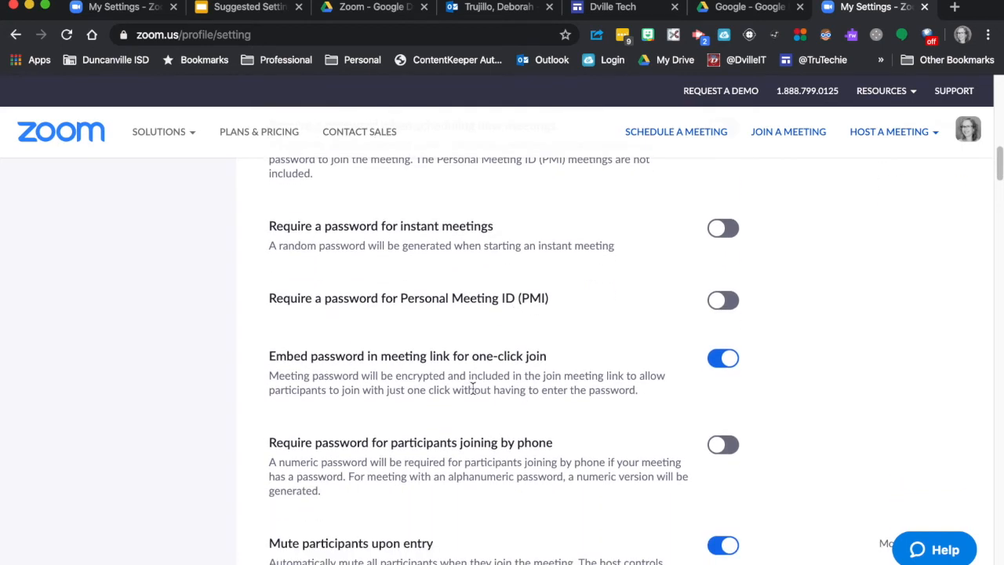
scroll(473, 389, down, 4)
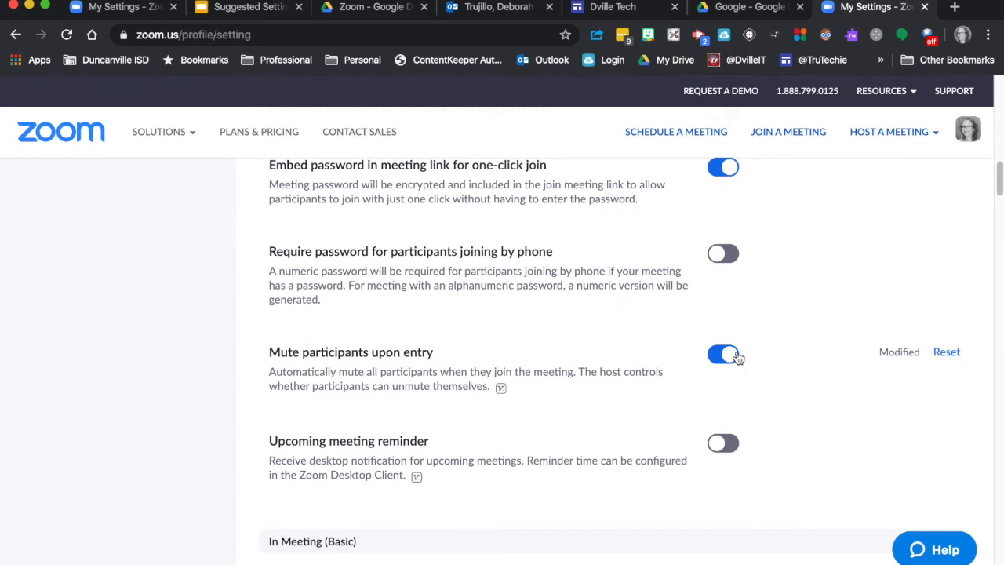
scroll(737, 357, down, 3)
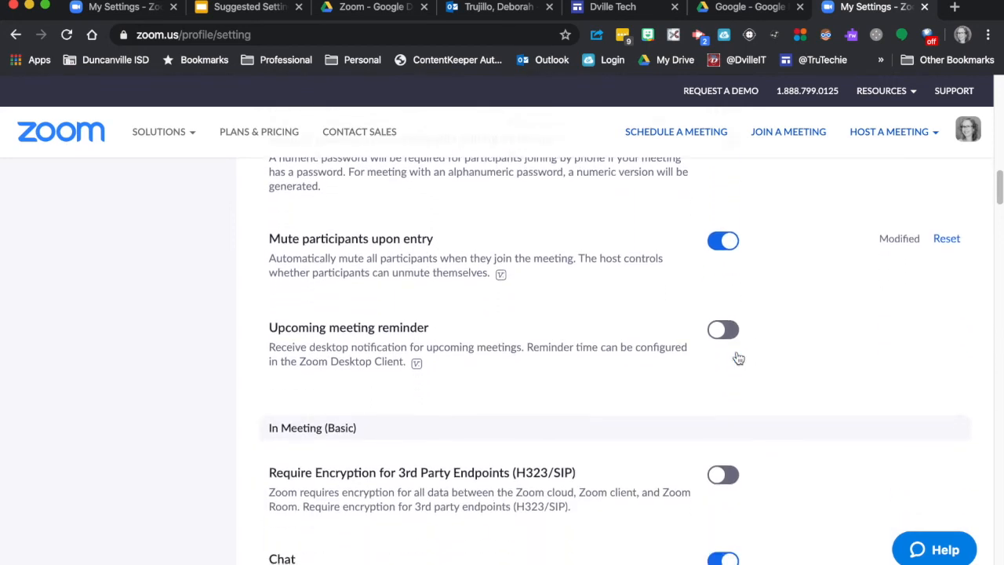
Step: Examine the basic in-meeting settings for encryption, chat, private chat, auto saving chats, join and leave sounds, and file transfer
scroll(736, 357, down, 2)
scroll(736, 356, down, 3)
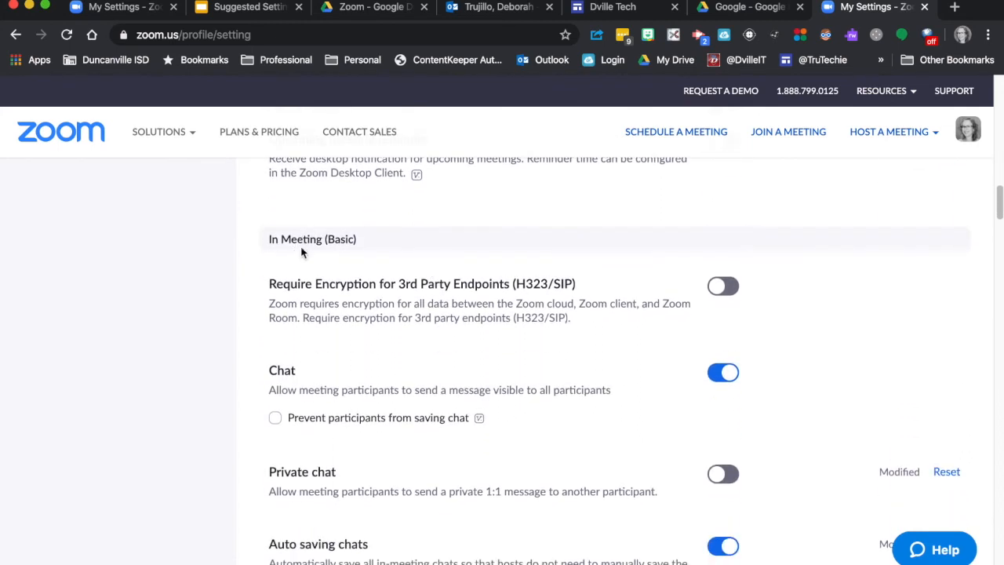
scroll(349, 346, down, 2)
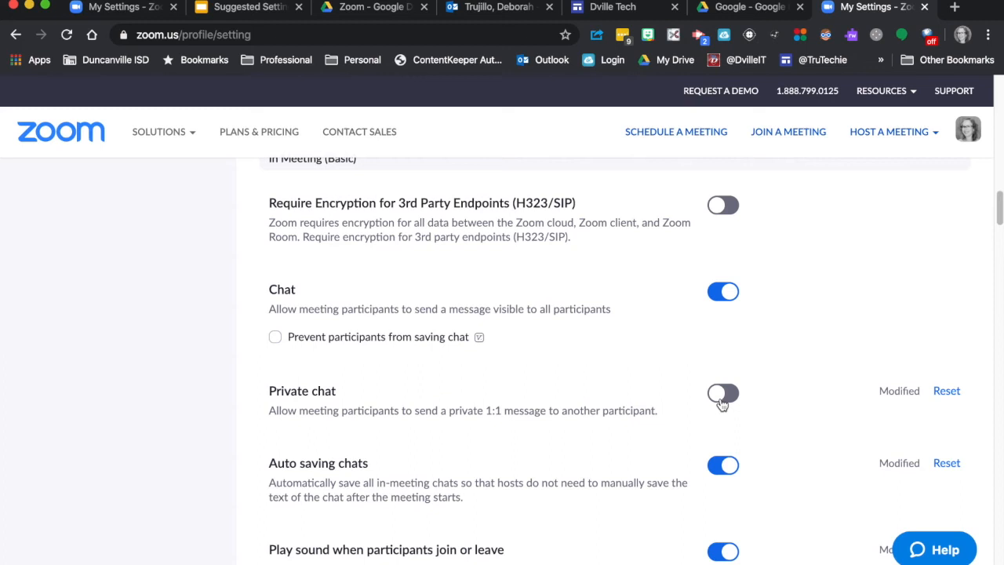
scroll(721, 402, down, 2)
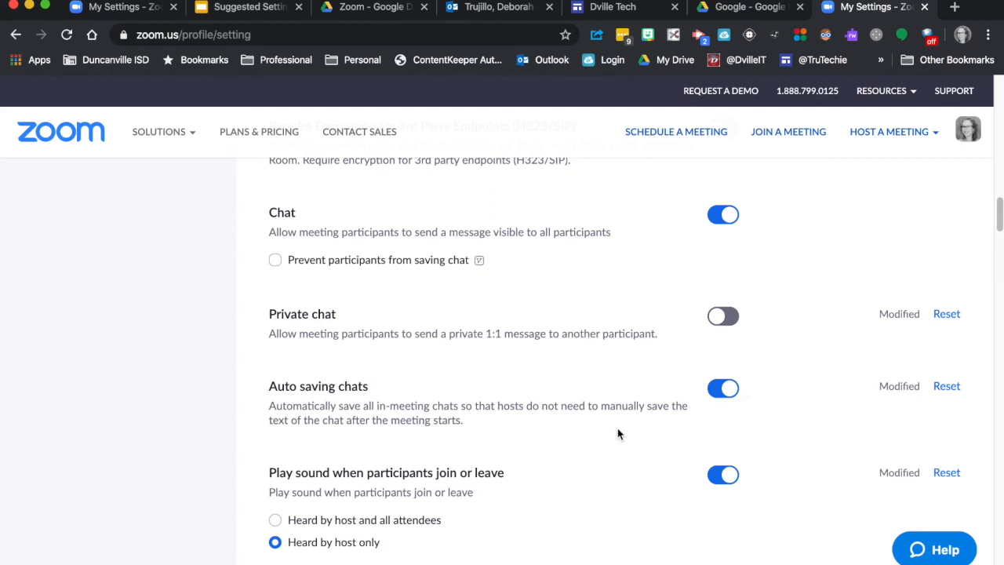
scroll(617, 434, down, 3)
scroll(617, 433, down, 5)
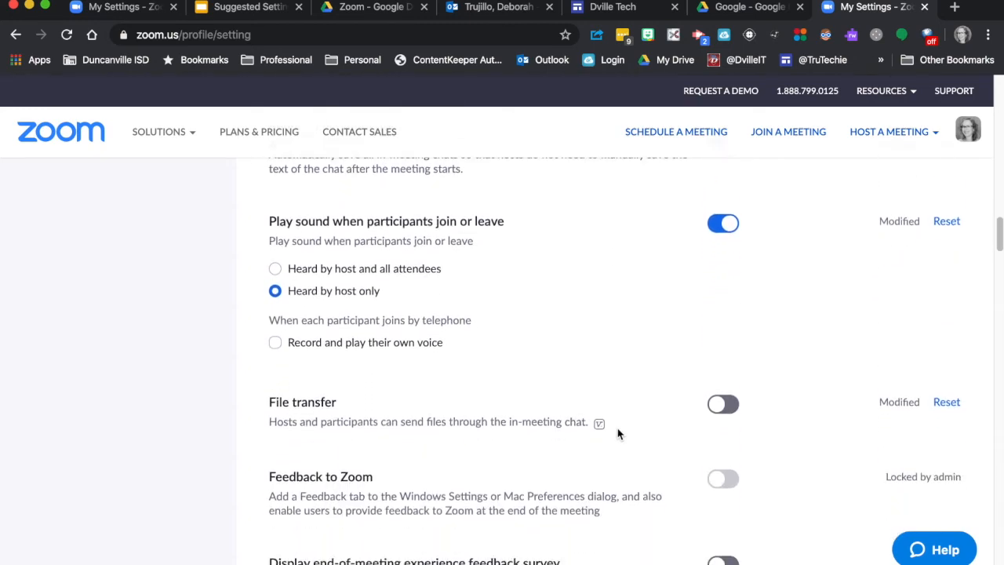
Step: Examine the co-host, polling, meeting control toolbar, screen sharing, annotation and whiteboard settings
scroll(617, 431, down, 6)
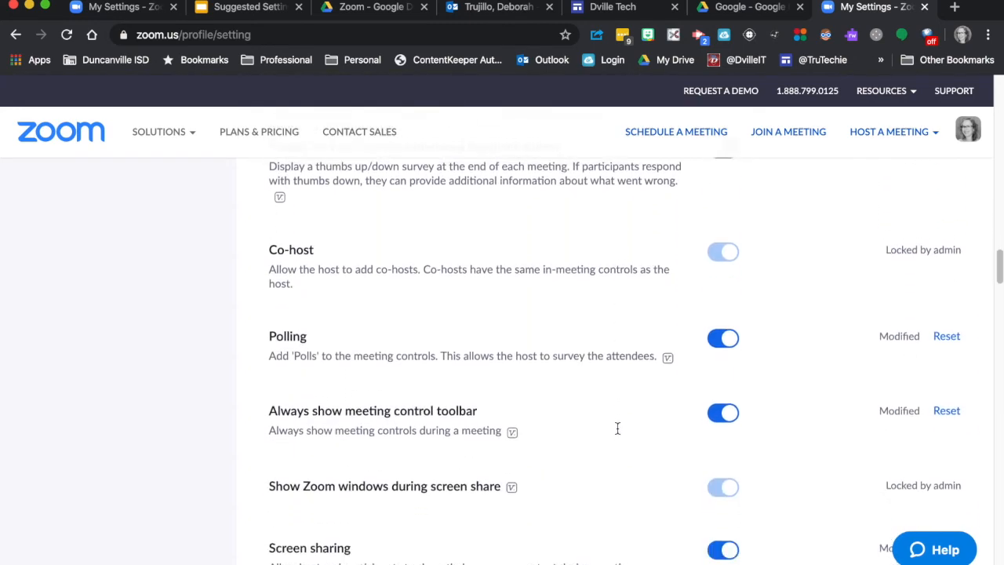
scroll(617, 434, down, 3)
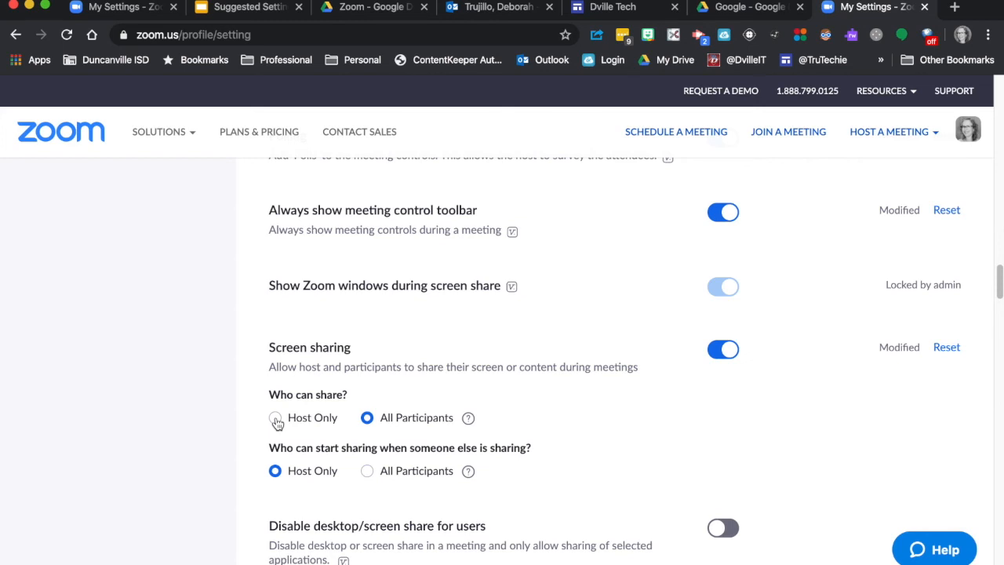
scroll(276, 423, down, 5)
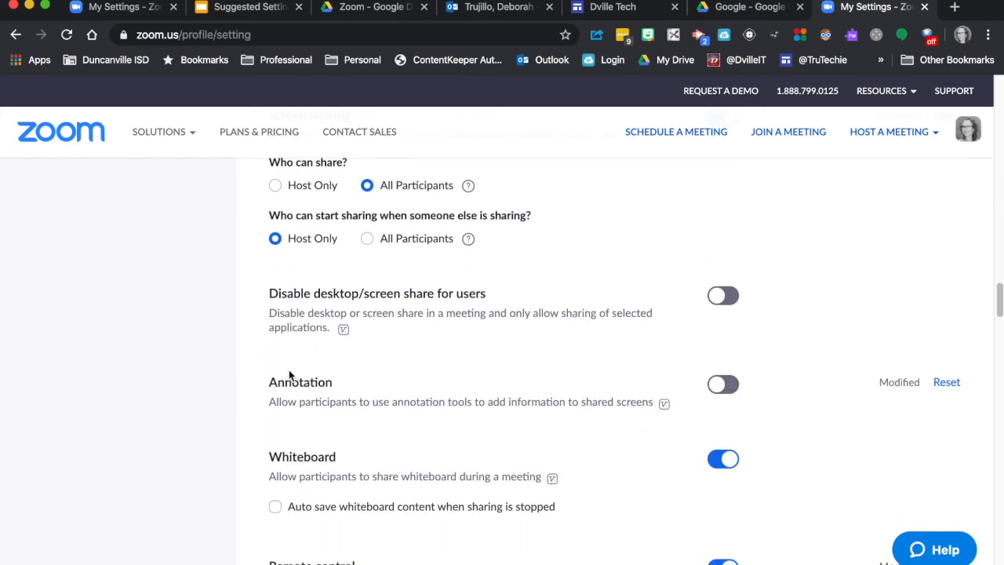
Step: Examine the basic in-meeting settings for remote control, nonverbal feedback, removed participants rejoining and participants renaming themselves
scroll(290, 375, down, 1)
scroll(288, 374, down, 3)
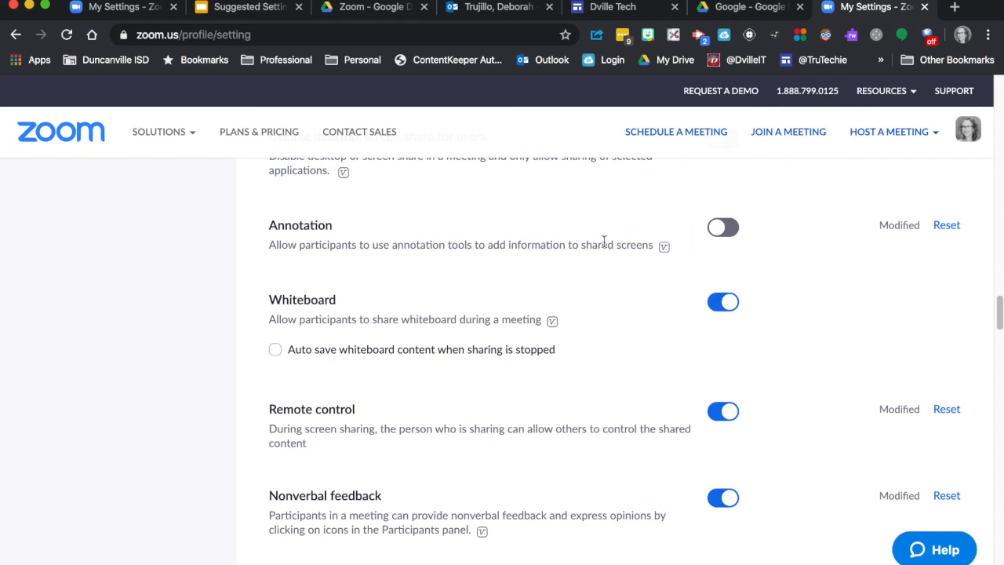
scroll(499, 317, down, 3)
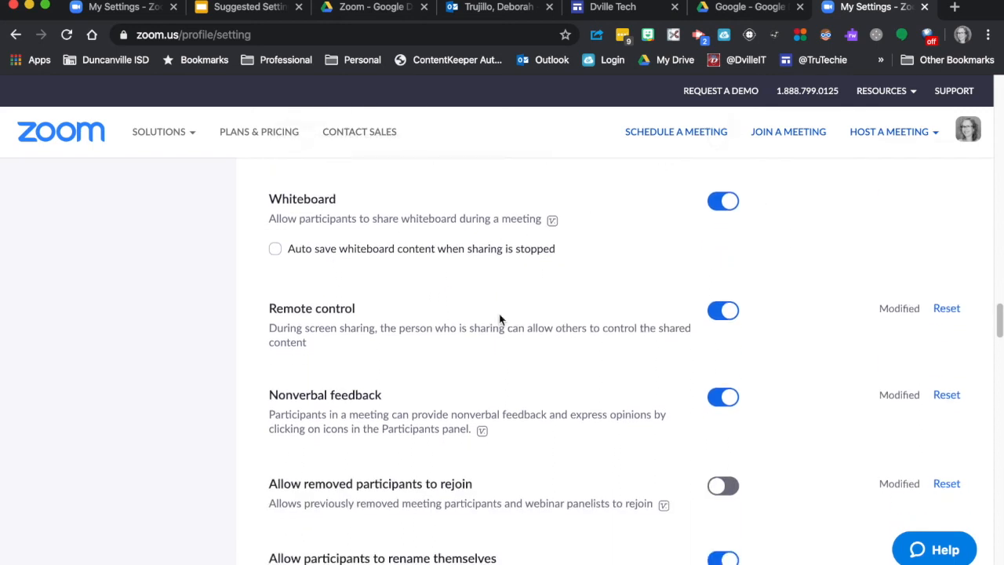
scroll(499, 317, down, 2)
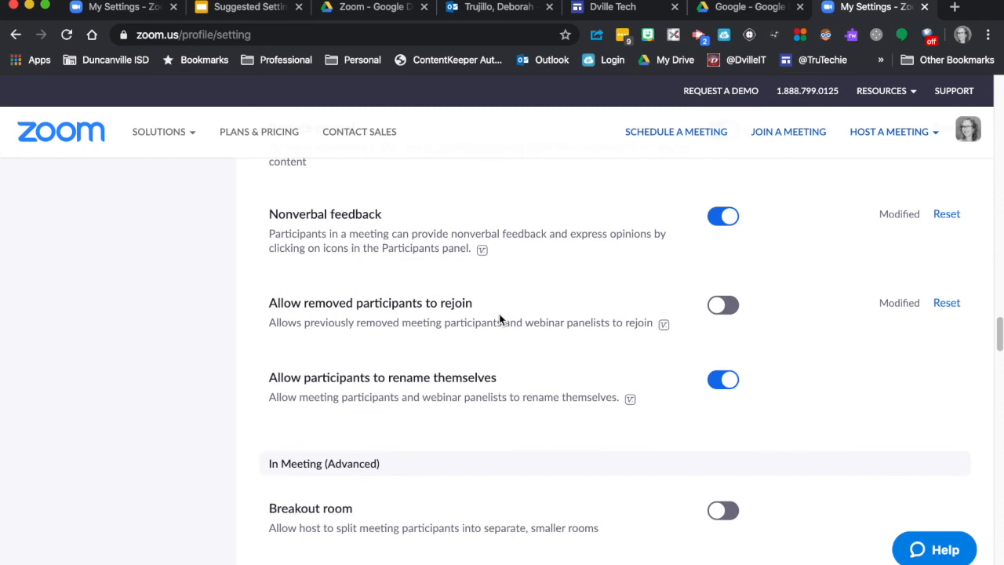
Step: Examine the advanced in-meeting settings for breakout rooms, remote support, captions, camera control, virtual background, guest identification and email invites
scroll(499, 318, down, 3)
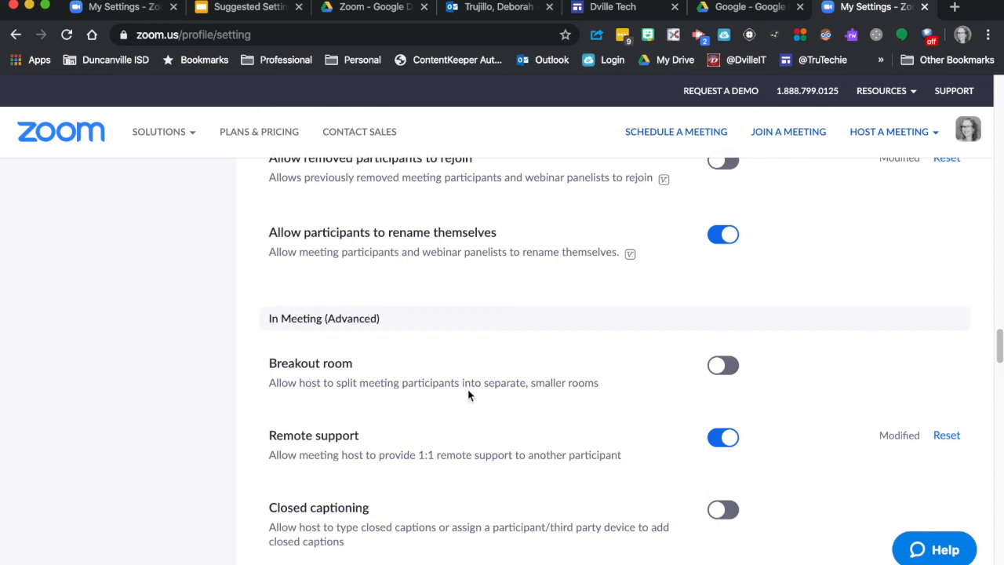
scroll(487, 399, down, 5)
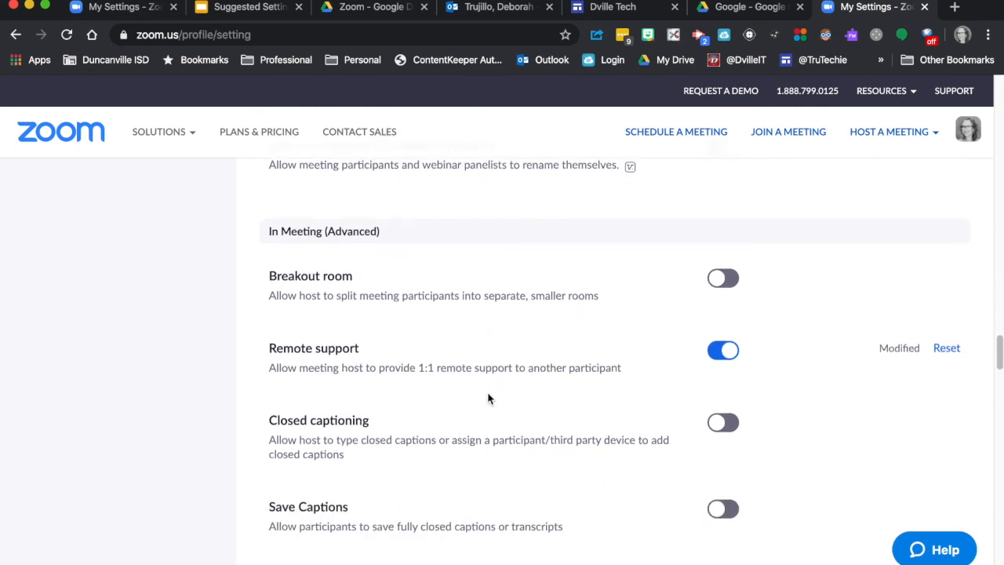
scroll(488, 399, down, 8)
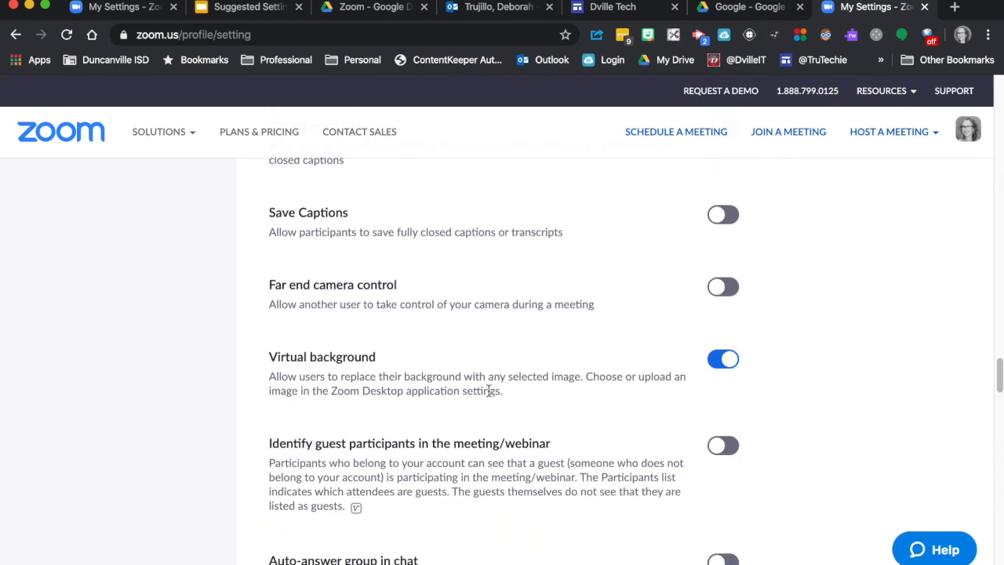
scroll(488, 389, down, 8)
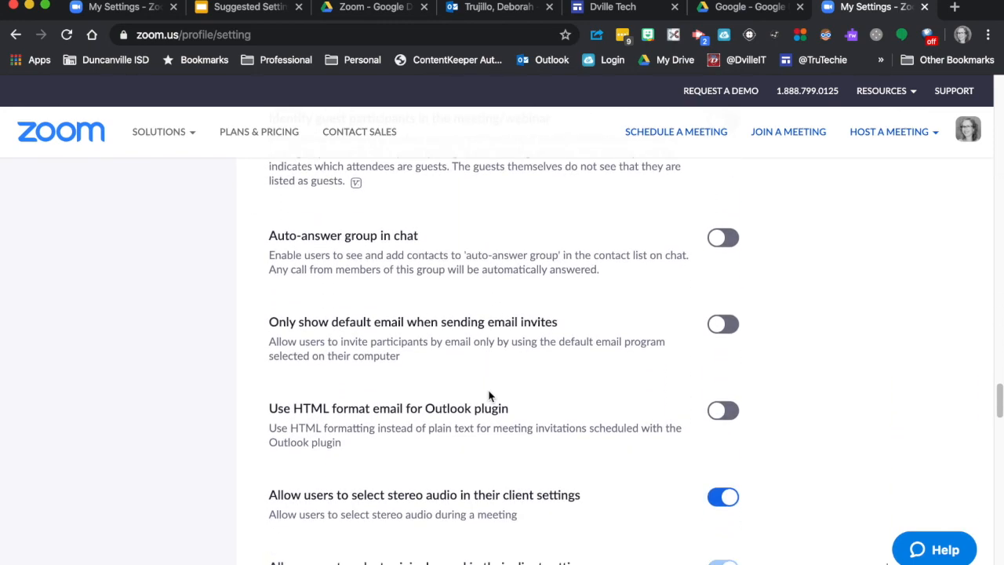
Step: Review the waiting room options, the "Join from your browser" link and the live streaming setting
scroll(489, 396, down, 5)
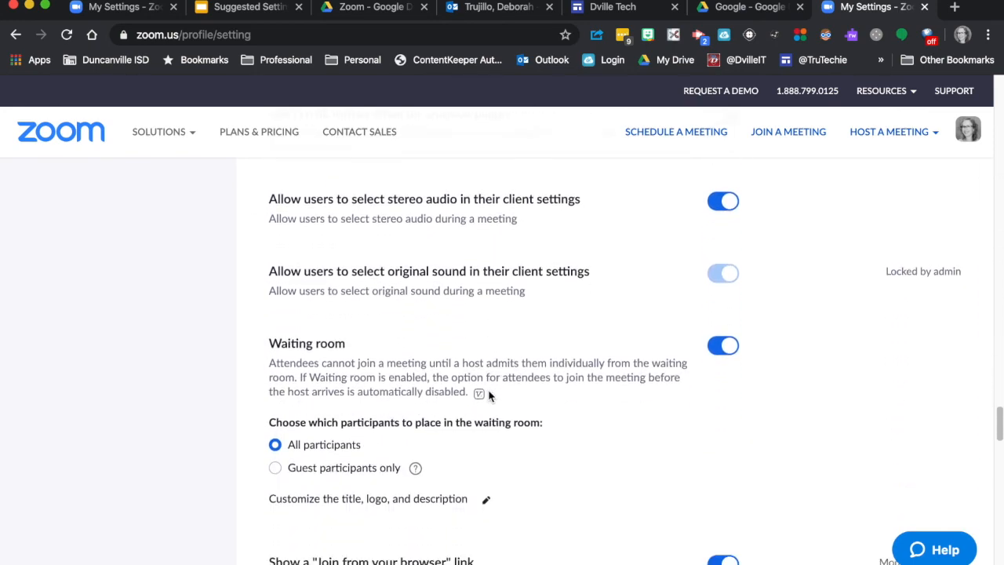
scroll(488, 374, down, 1)
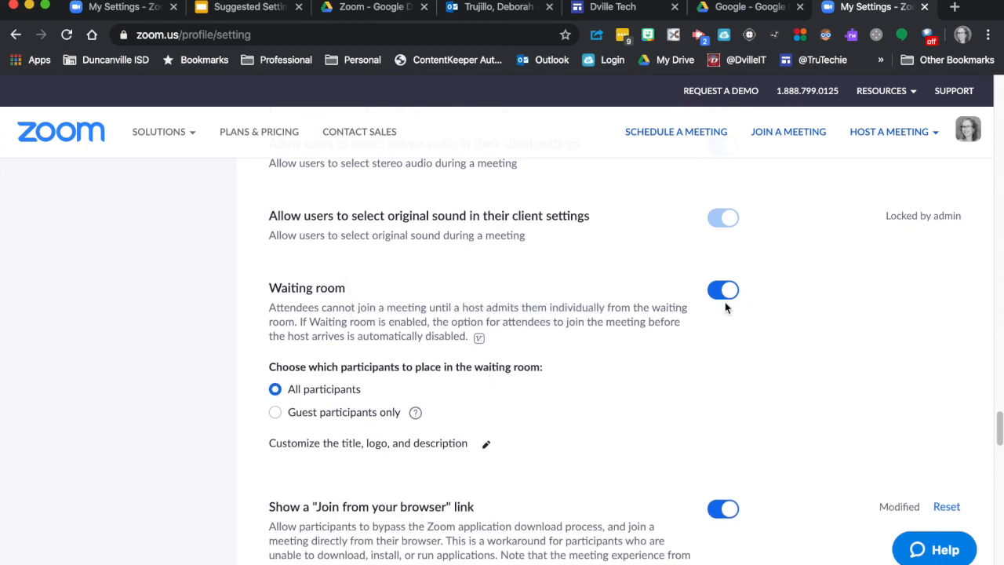
scroll(531, 365, down, 2)
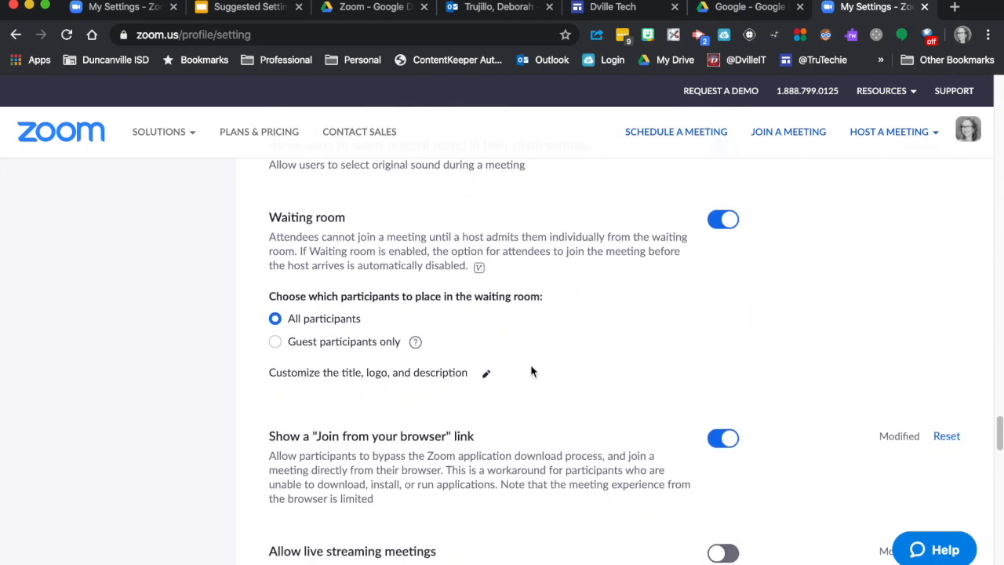
scroll(530, 370, down, 1)
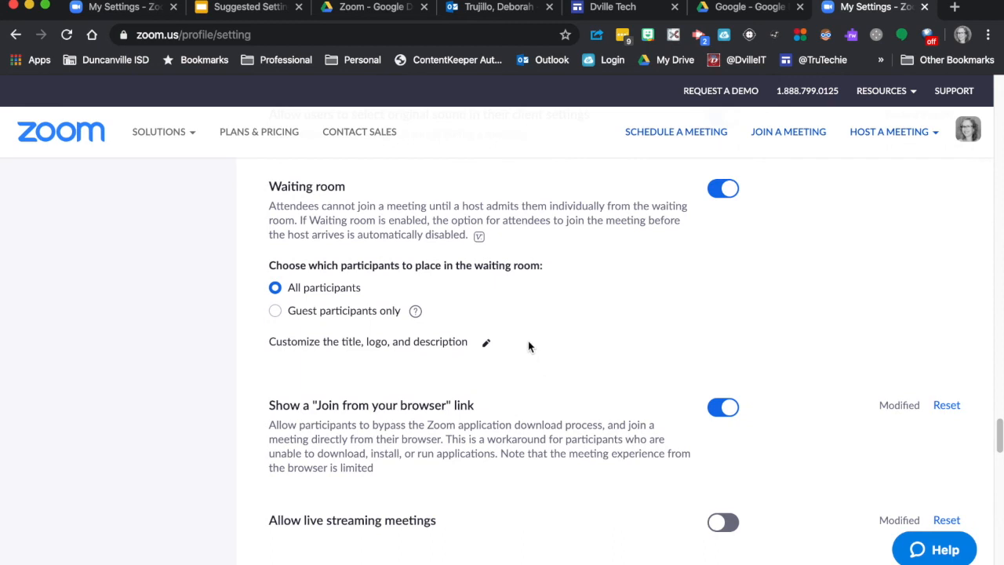
scroll(501, 362, down, 3)
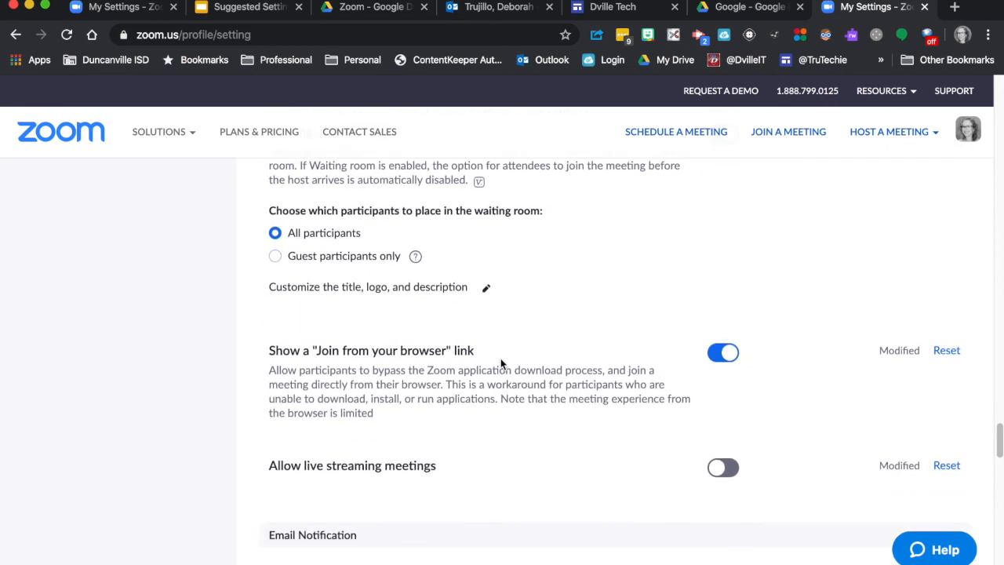
Step: Review the email notification settings and the remaining options, including the invitation email language and schedule privilege
scroll(502, 363, down, 6)
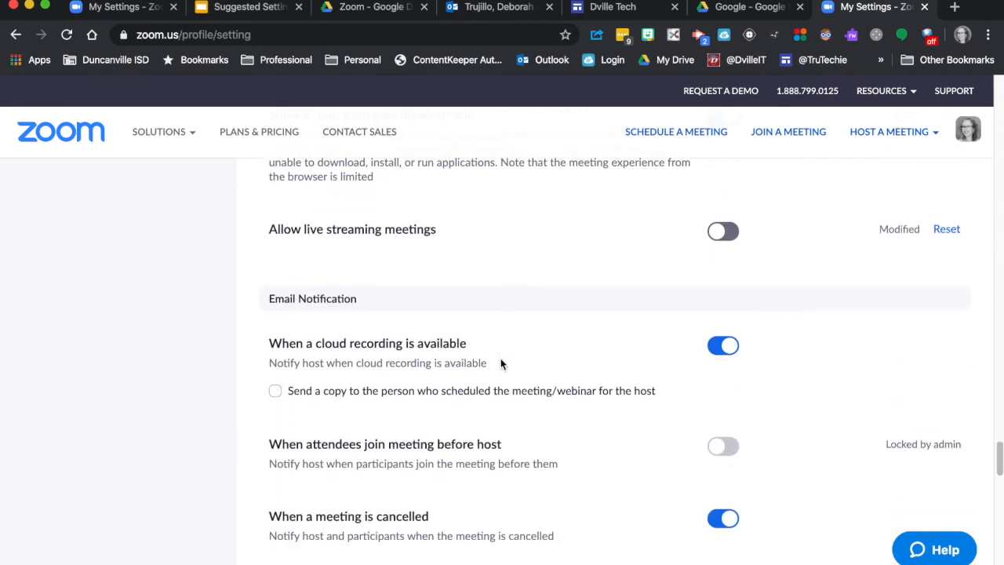
scroll(501, 364, down, 1)
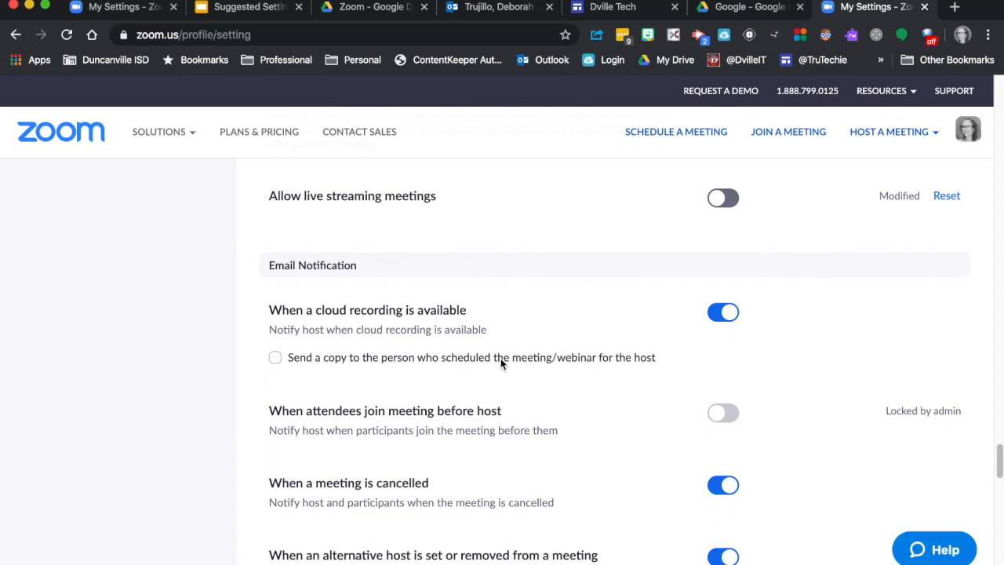
scroll(502, 363, down, 12)
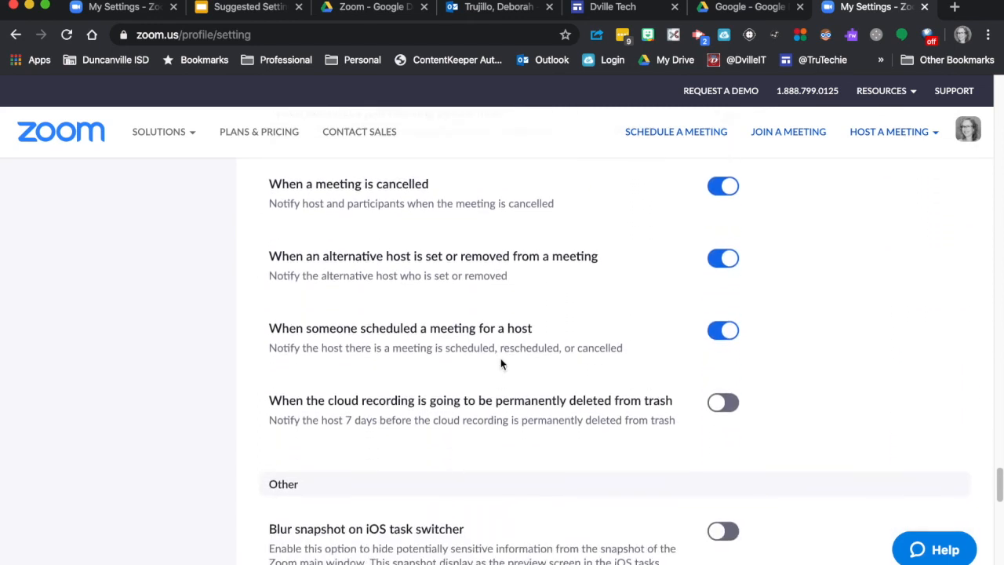
scroll(501, 363, down, 12)
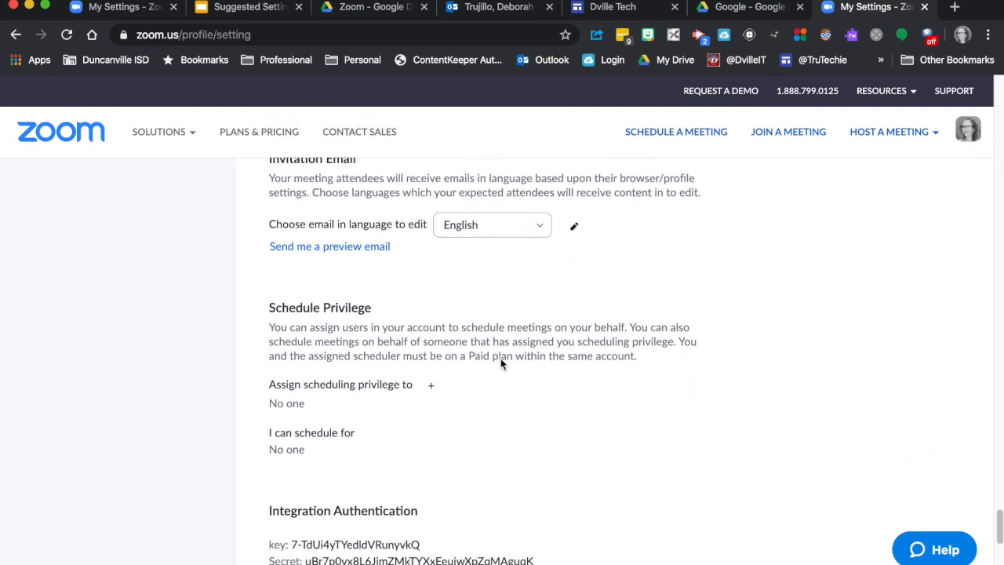
scroll(501, 363, down, 6)
Step: Return to the user authentication and meeting password settings in the scheduling section
scroll(501, 363, up, 20)
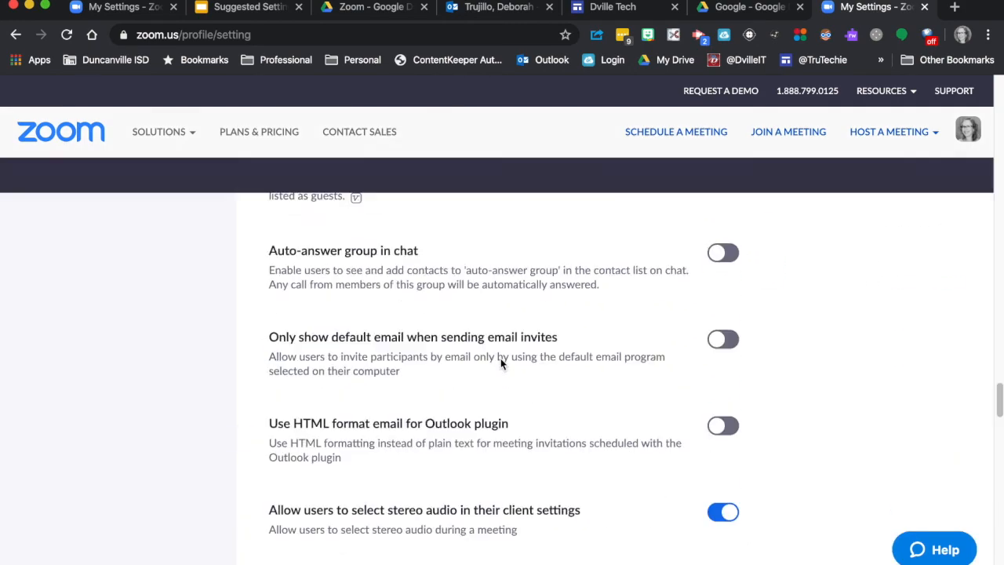
scroll(502, 365, up, 20)
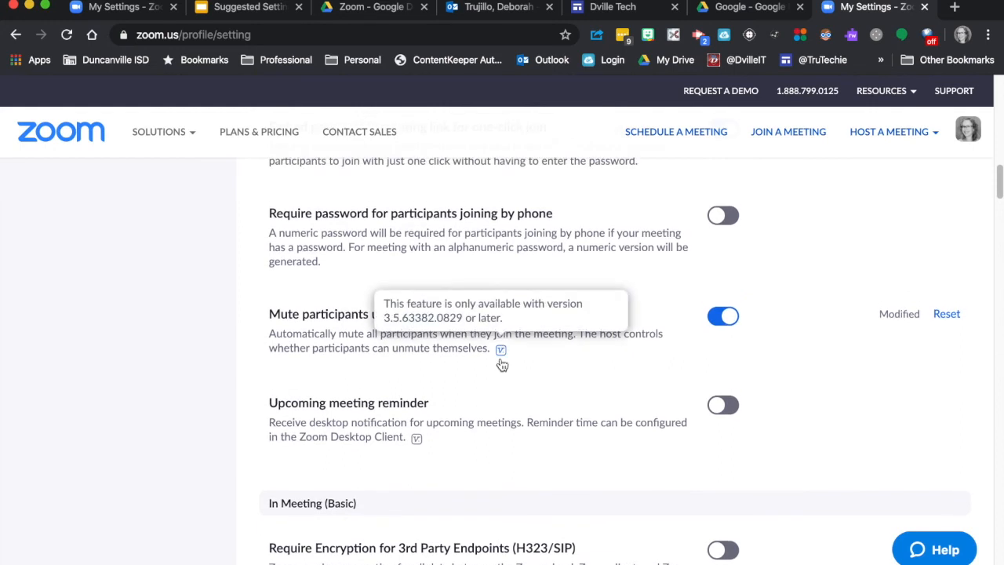
scroll(501, 365, up, 8)
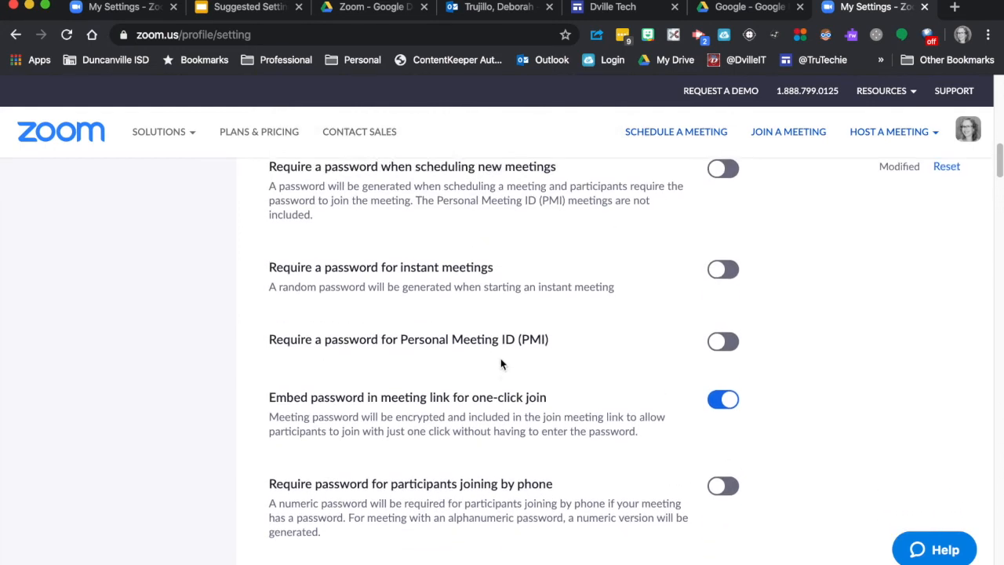
scroll(501, 363, up, 10)
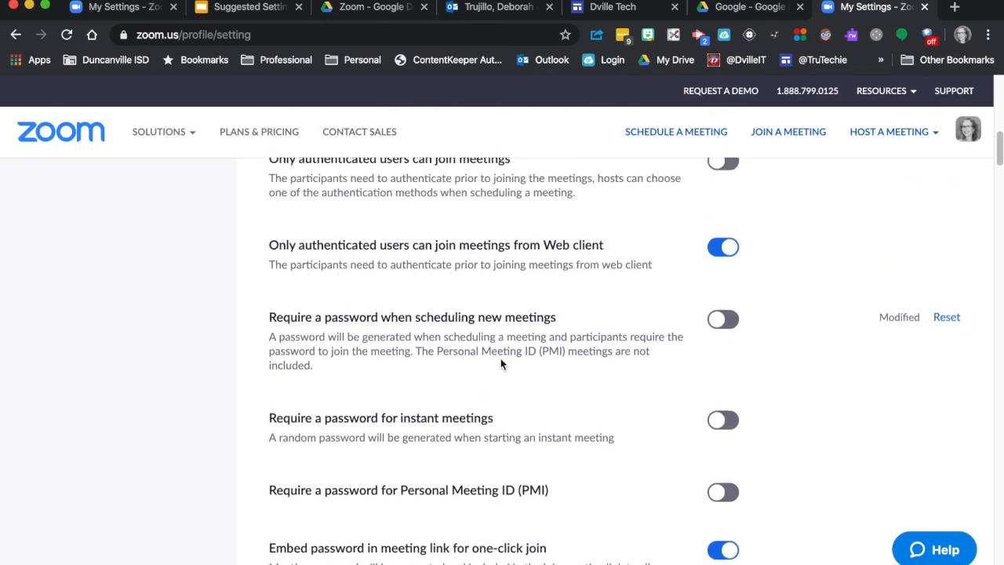